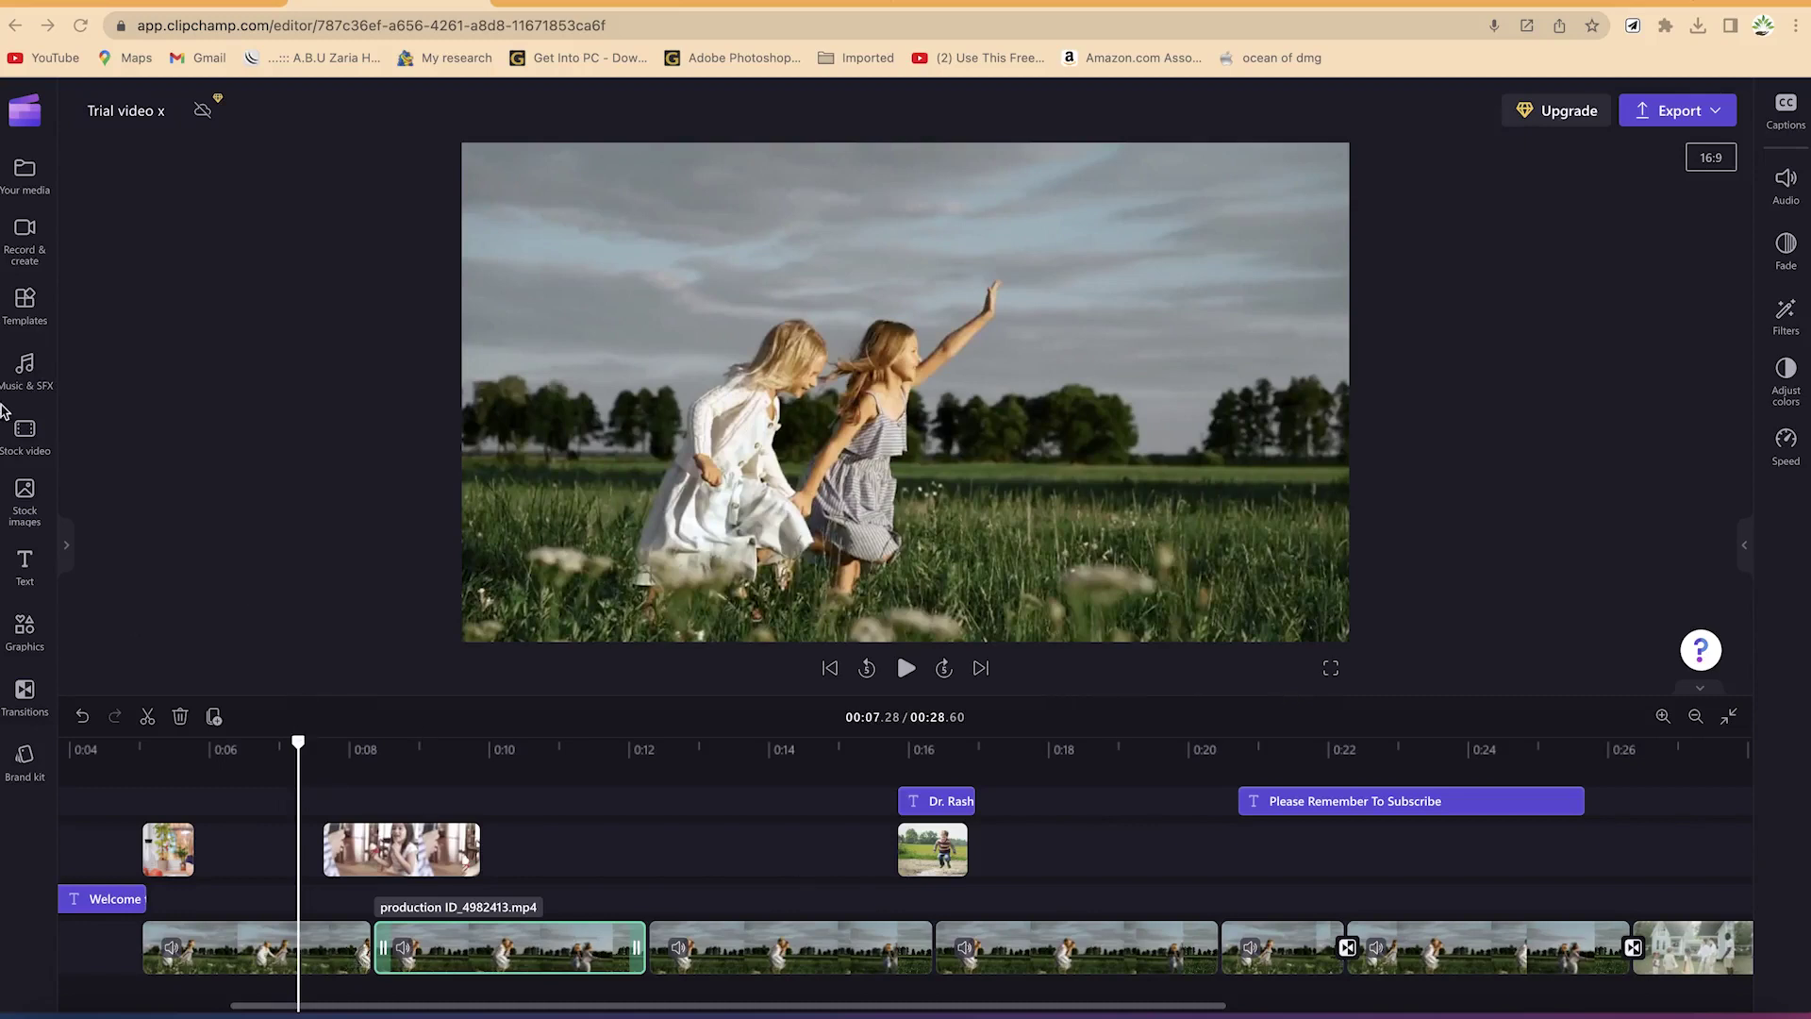
Open the Your media library and place the playhead on the house clip near 0:27
{"action": "left_click", "coordinate": [38, 179]}
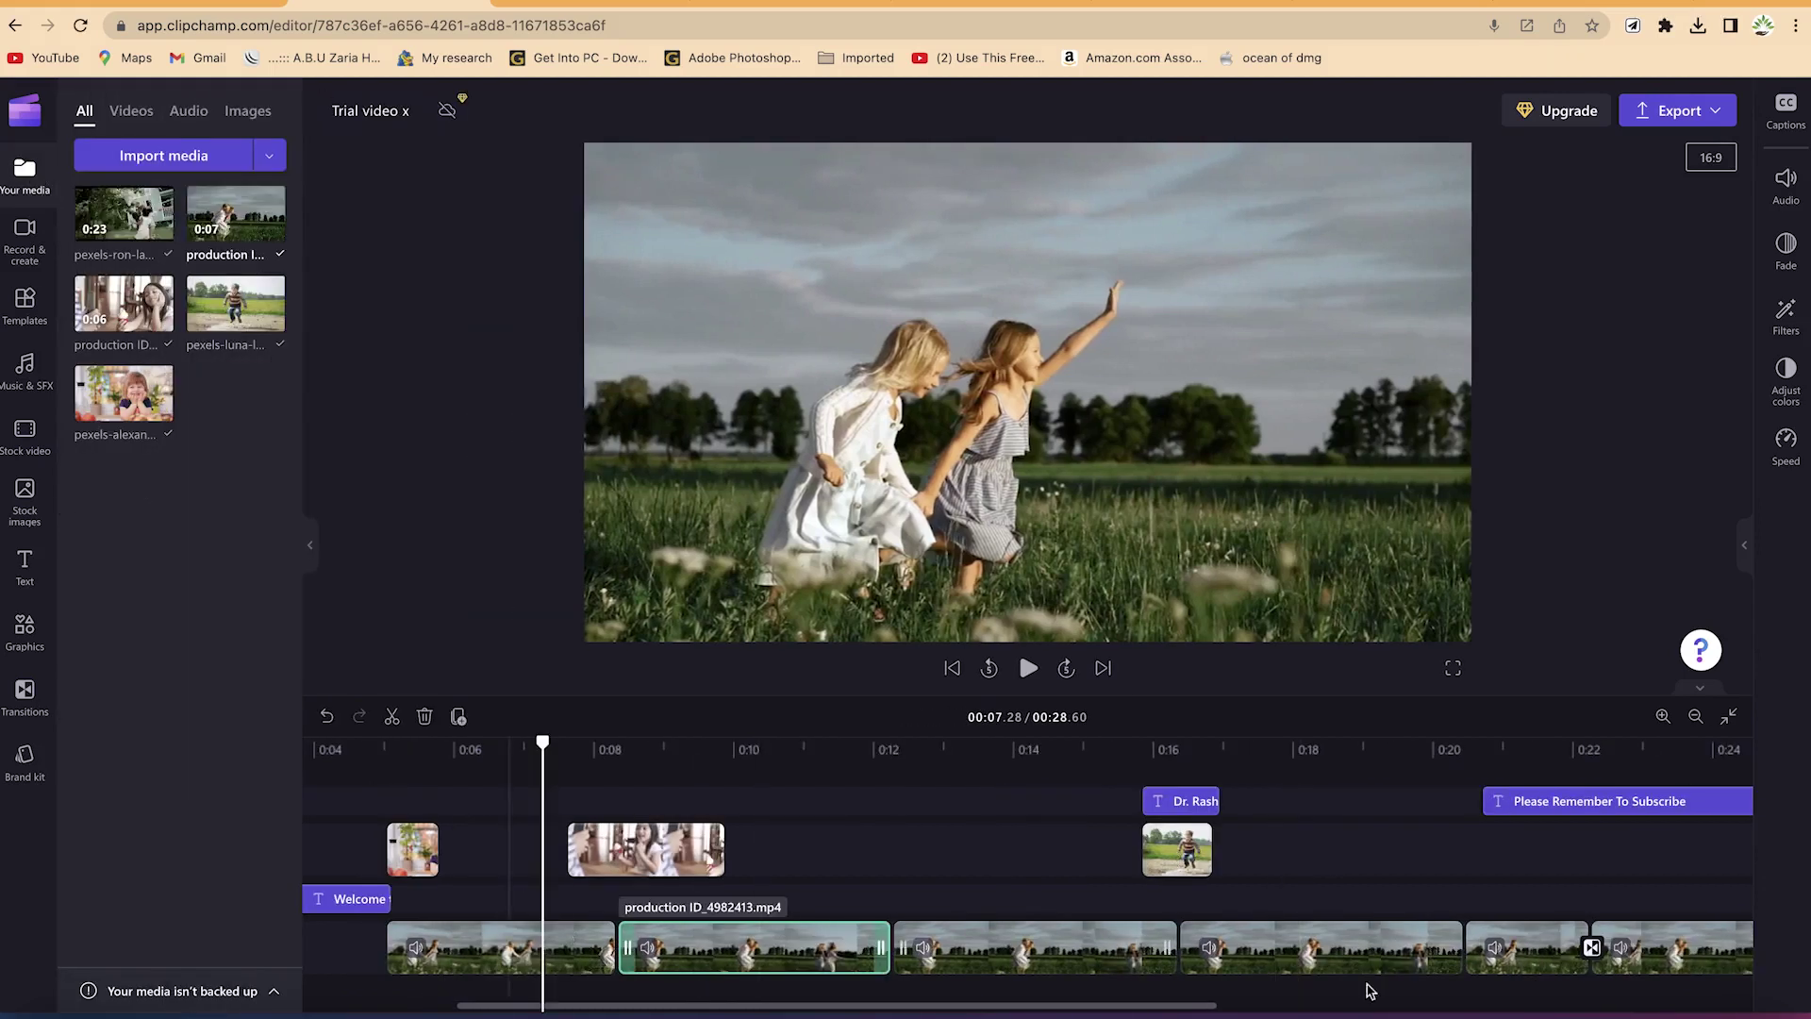
{"action": "scroll", "coordinate": [1509, 946], "scroll_direction": "right", "scroll_amount": 10}
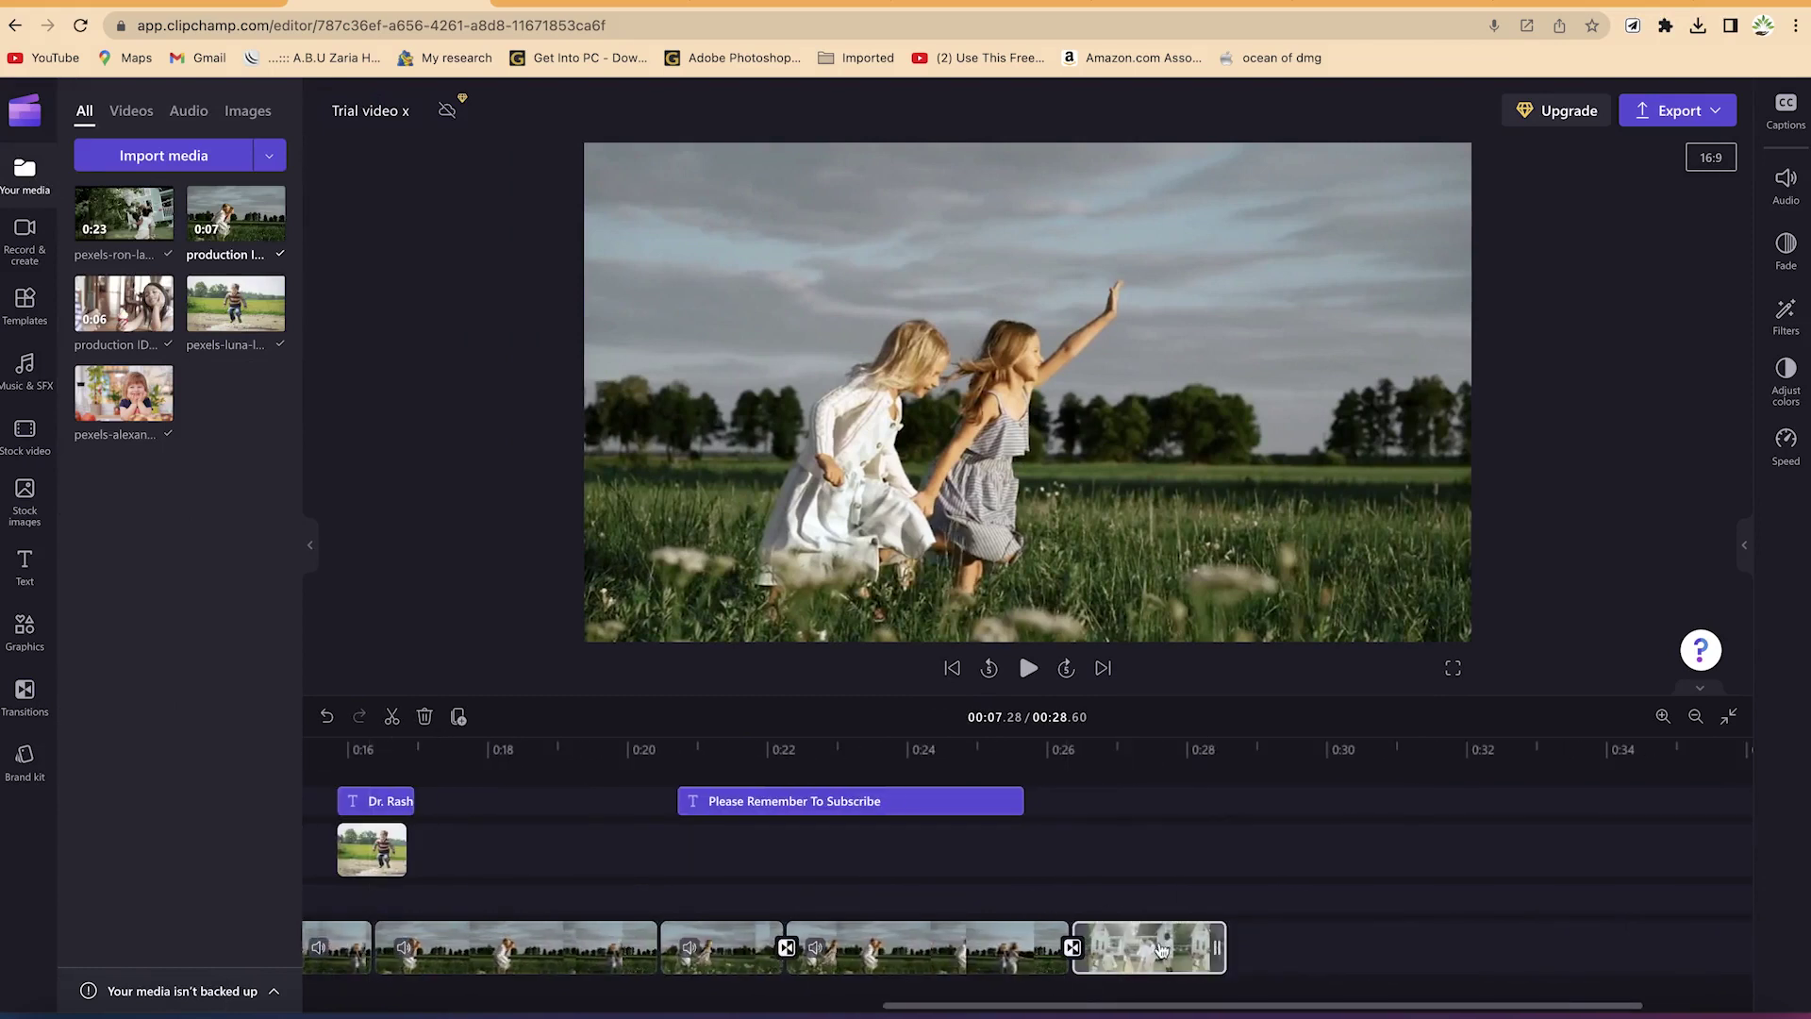
{"action": "mouse_move", "coordinate": [125, 219]}
{"action": "left_click", "coordinate": [1161, 747]}
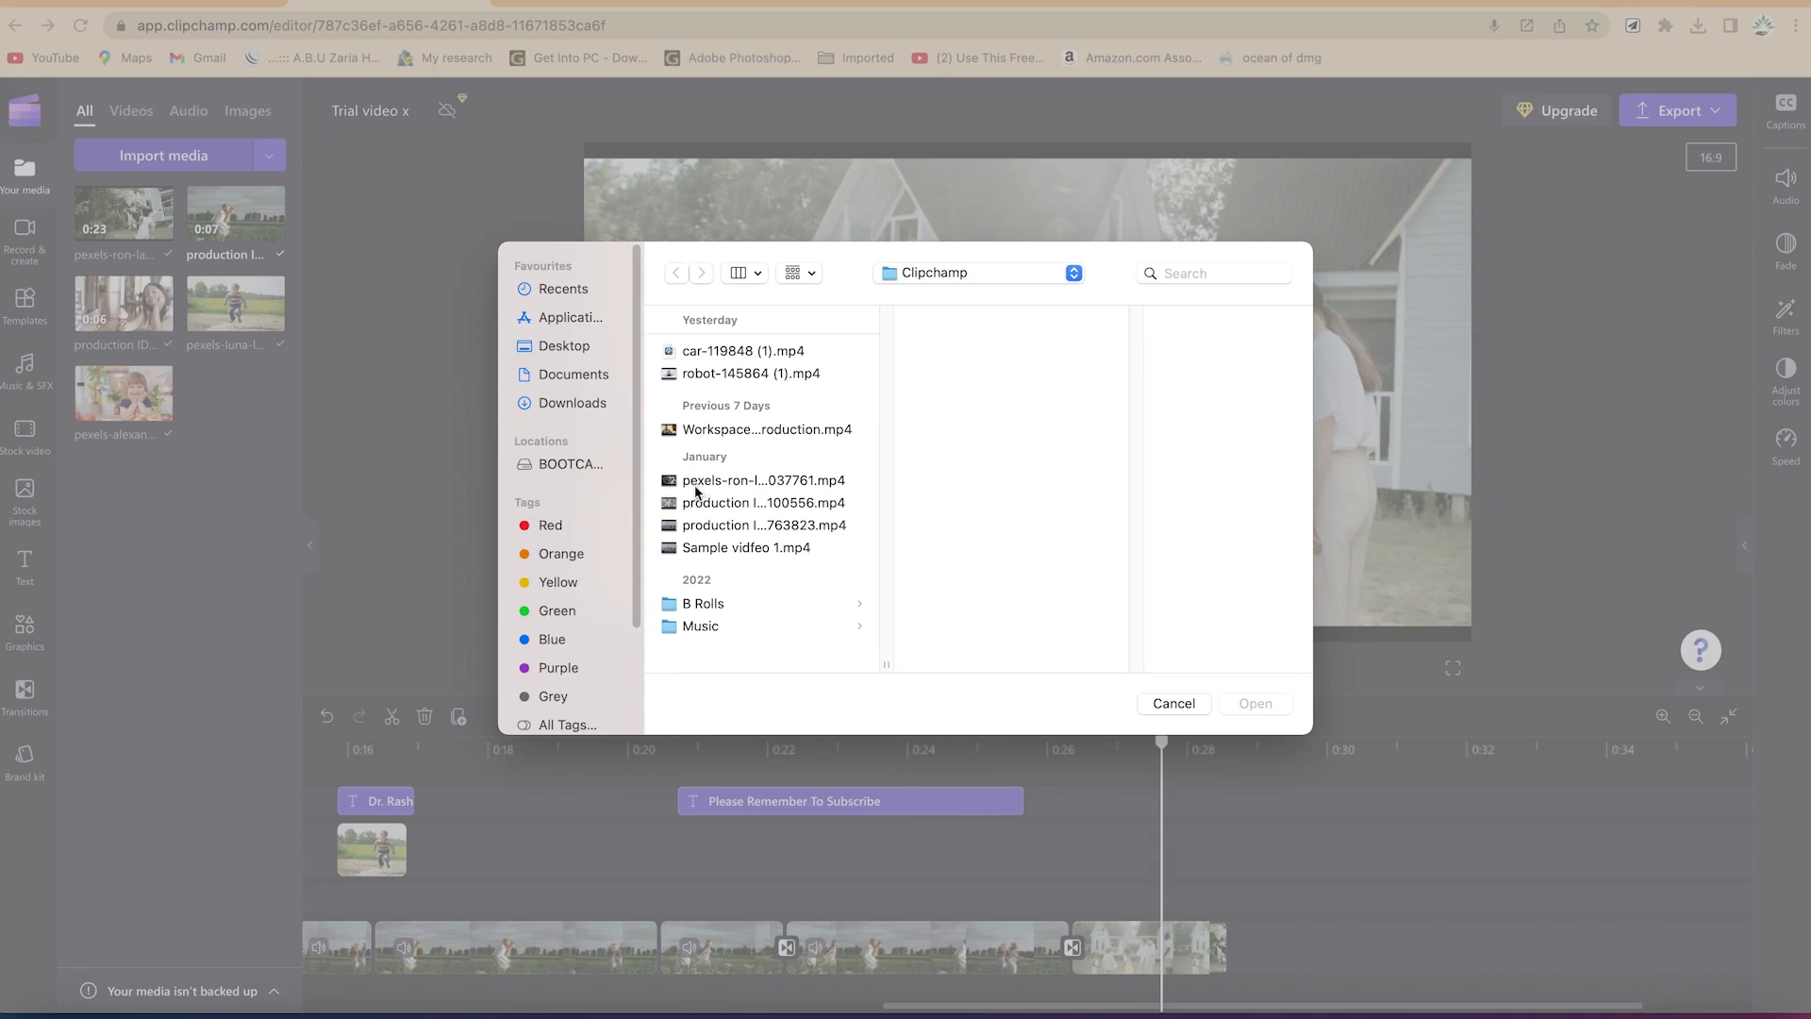
Import production ID_4100556.mp4 into the media library
{"action": "left_click", "coordinate": [698, 482]}
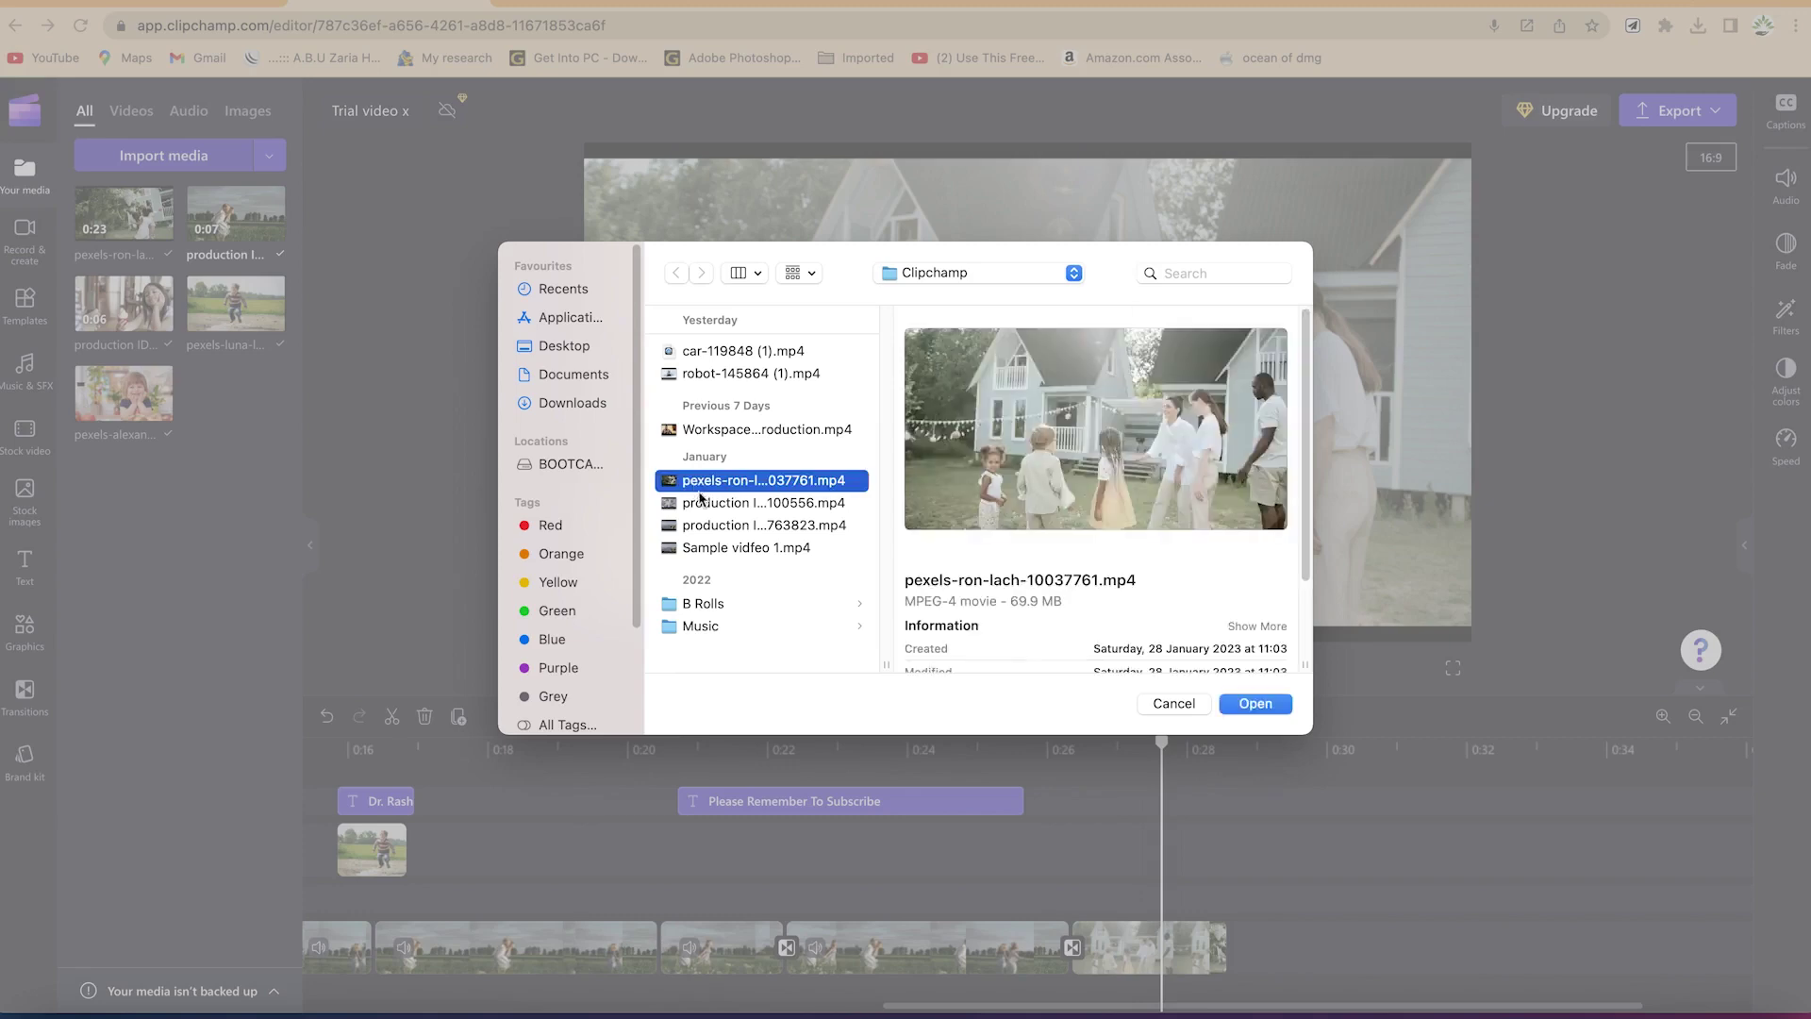
{"action": "left_click", "coordinate": [705, 503]}
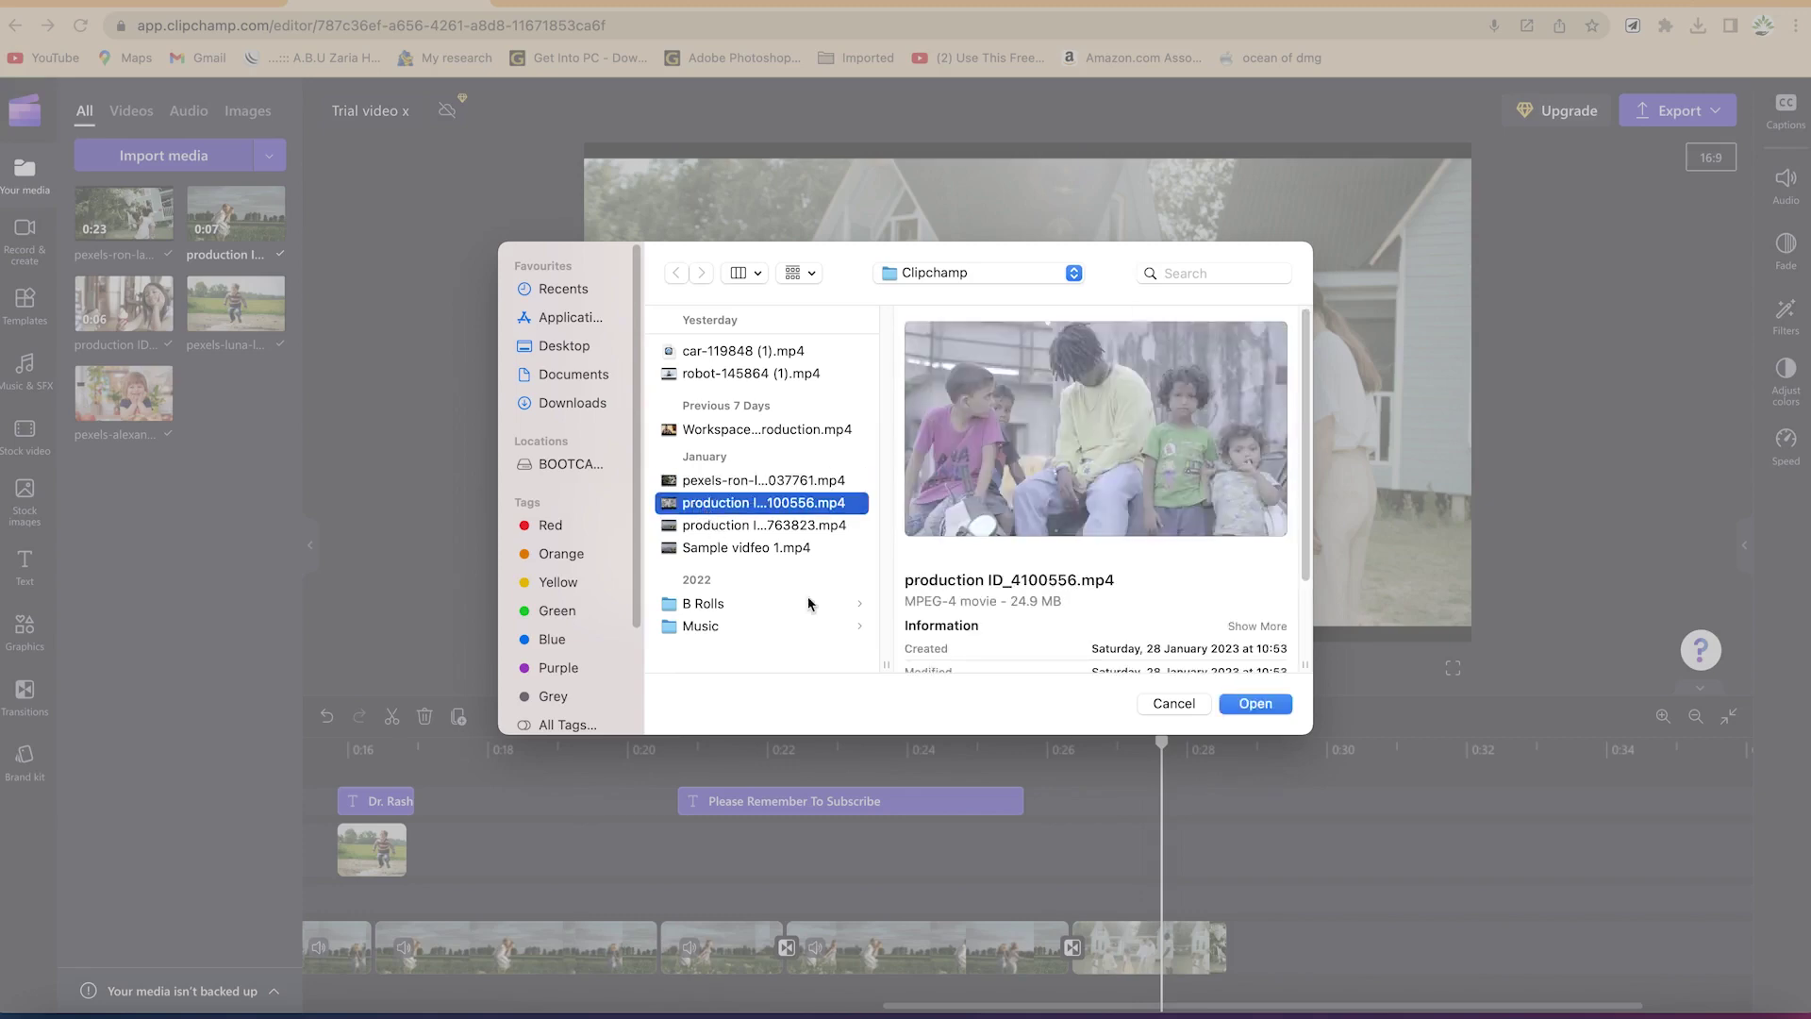
{"action": "left_click", "coordinate": [1255, 703]}
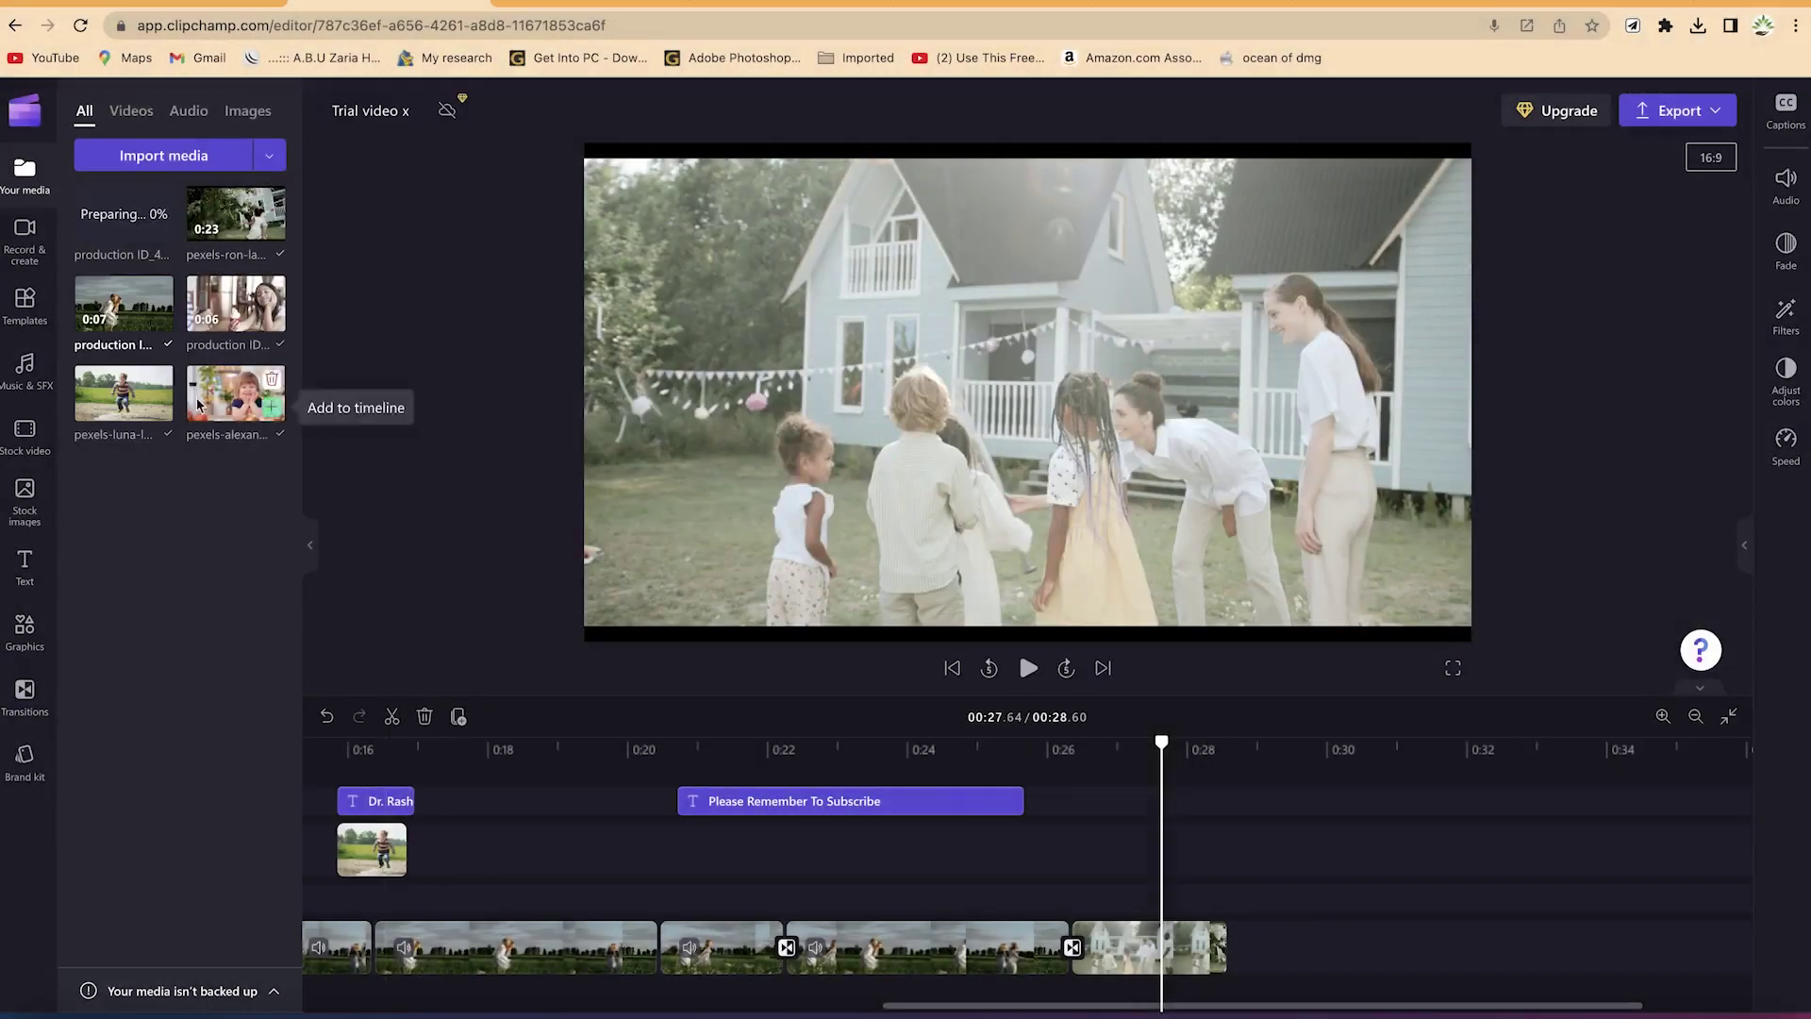
Add the new children clip to the end of the timeline and select it
{"action": "mouse_move", "coordinate": [137, 232]}
{"action": "left_click_drag", "start_coordinate": [137, 231], "coordinate": [1268, 957]}
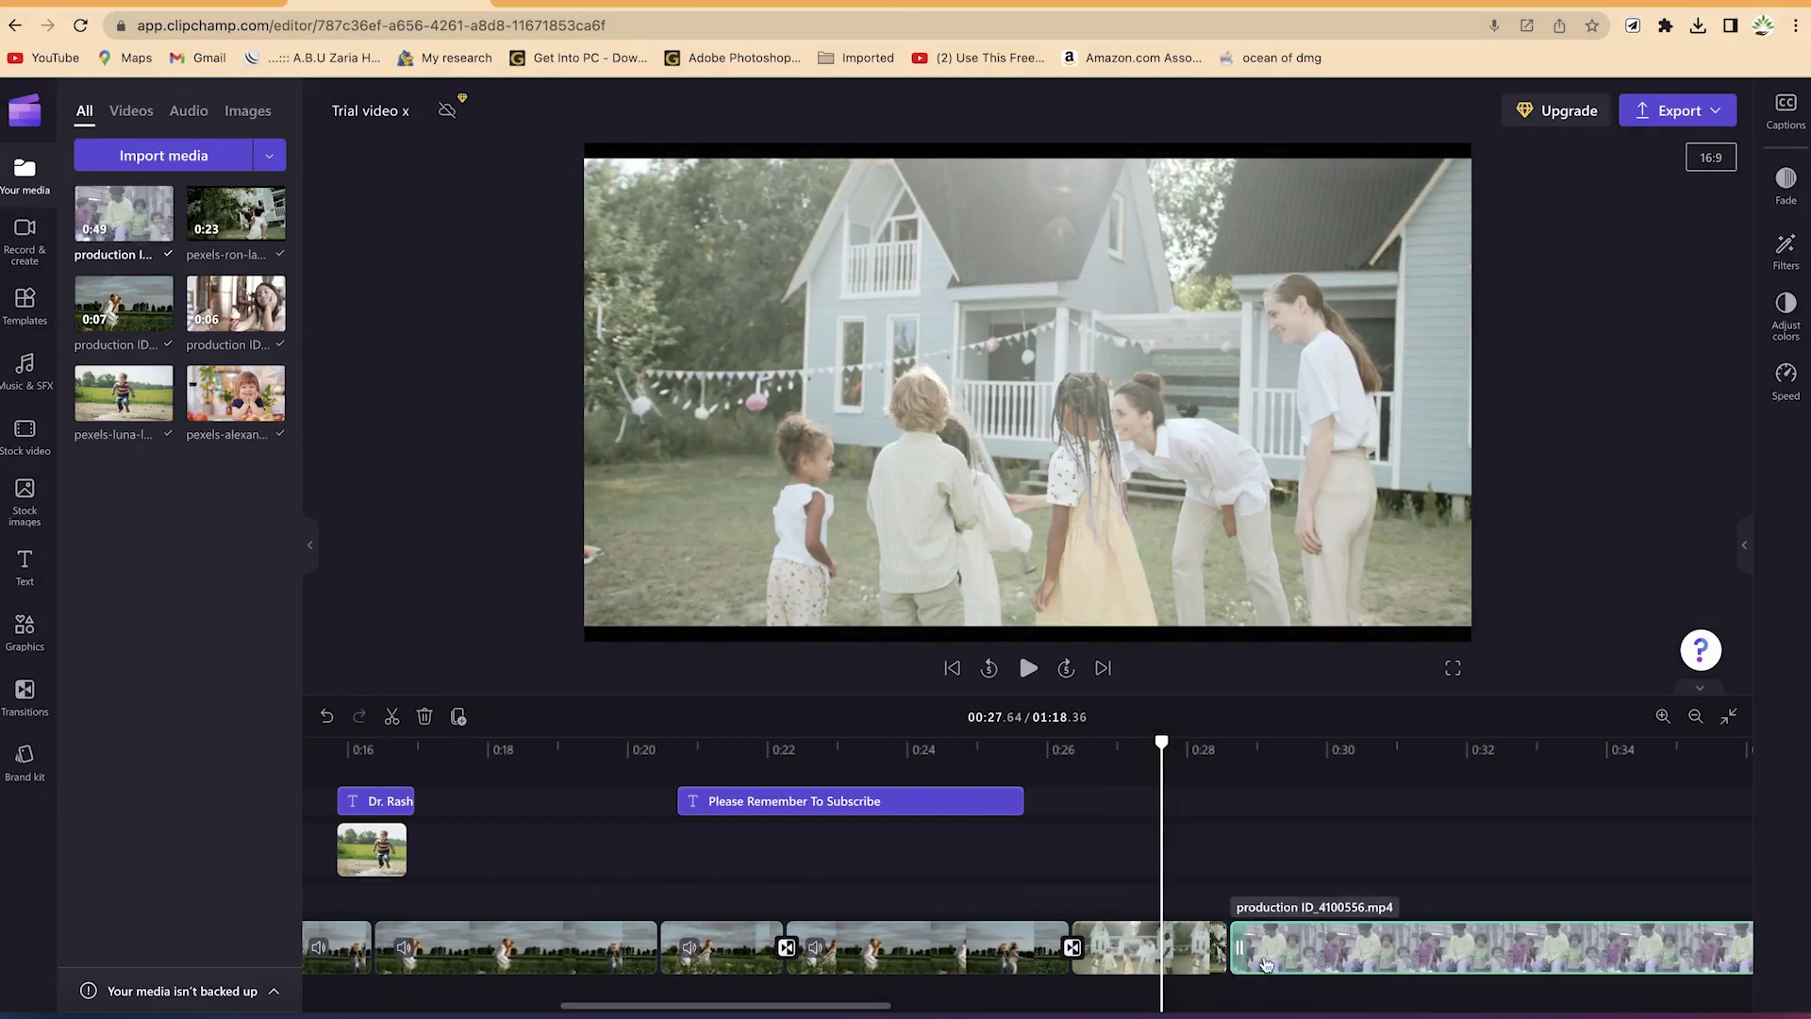
{"action": "left_click", "coordinate": [1277, 782]}
{"action": "left_click", "coordinate": [1420, 792]}
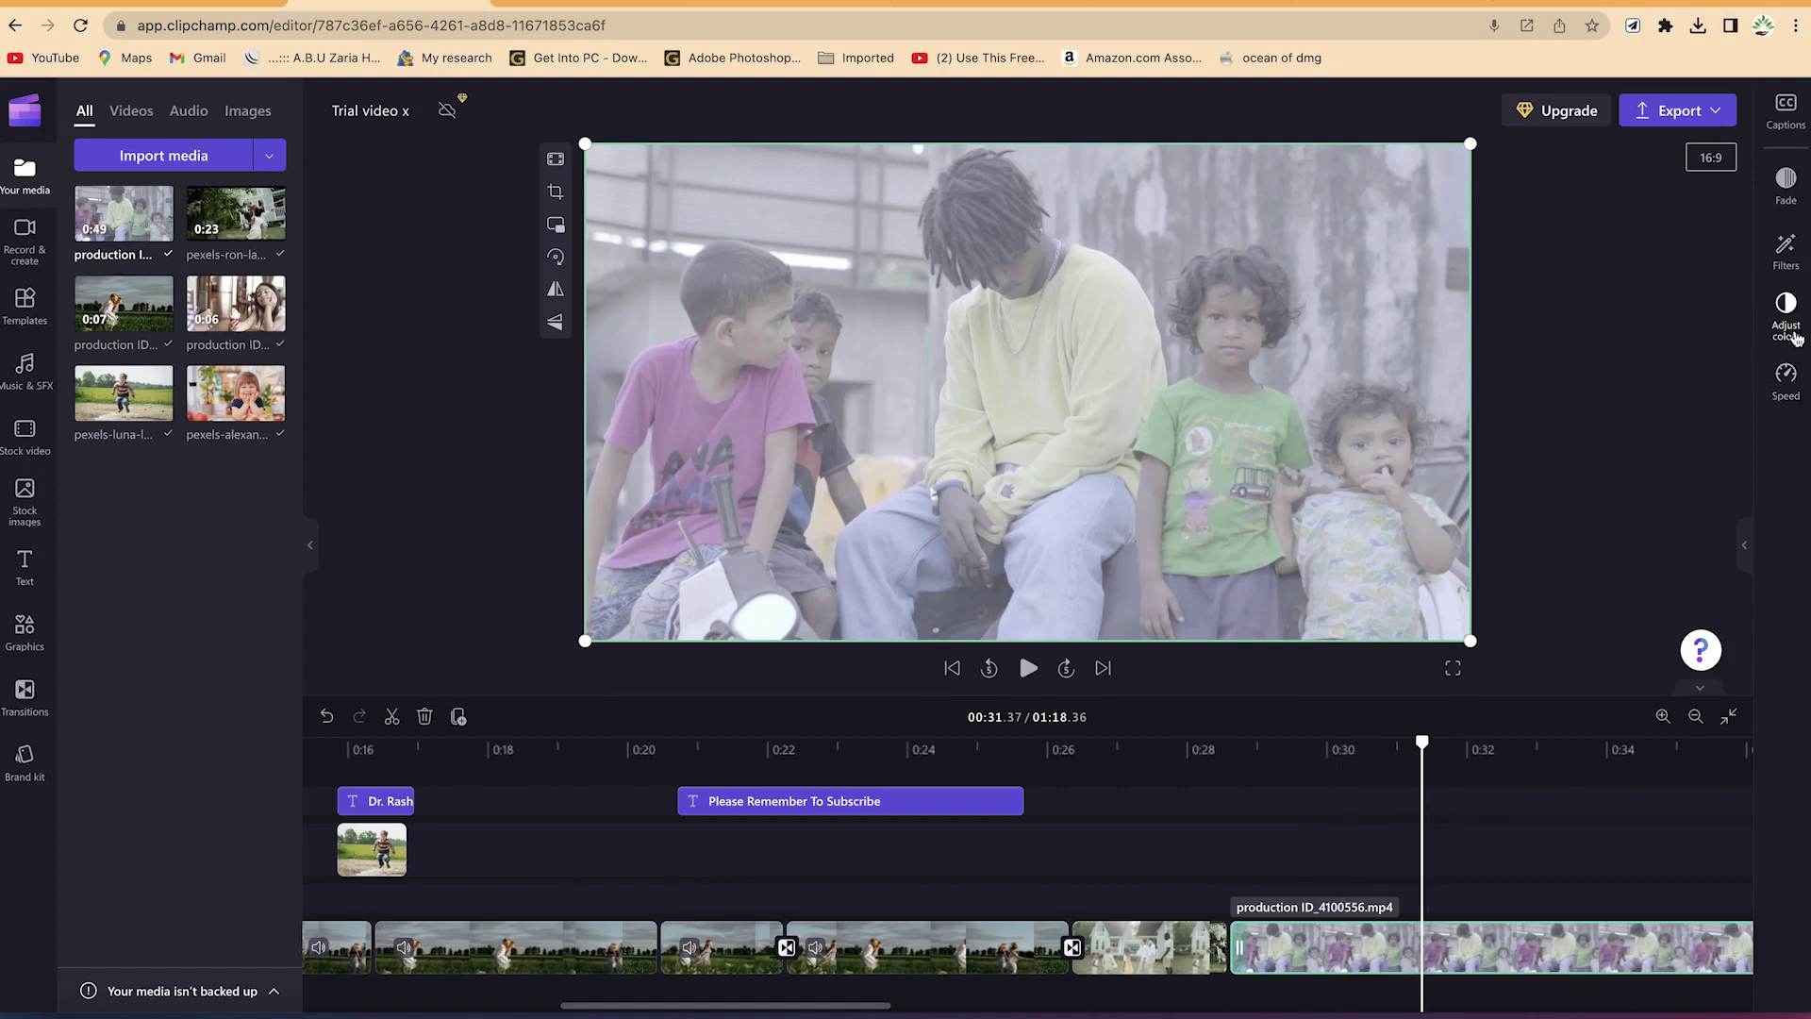
In Adjust colors, lower contrast, raise saturation, cool temperature slightly and add slight transparency
{"action": "left_click", "coordinate": [1785, 302]}
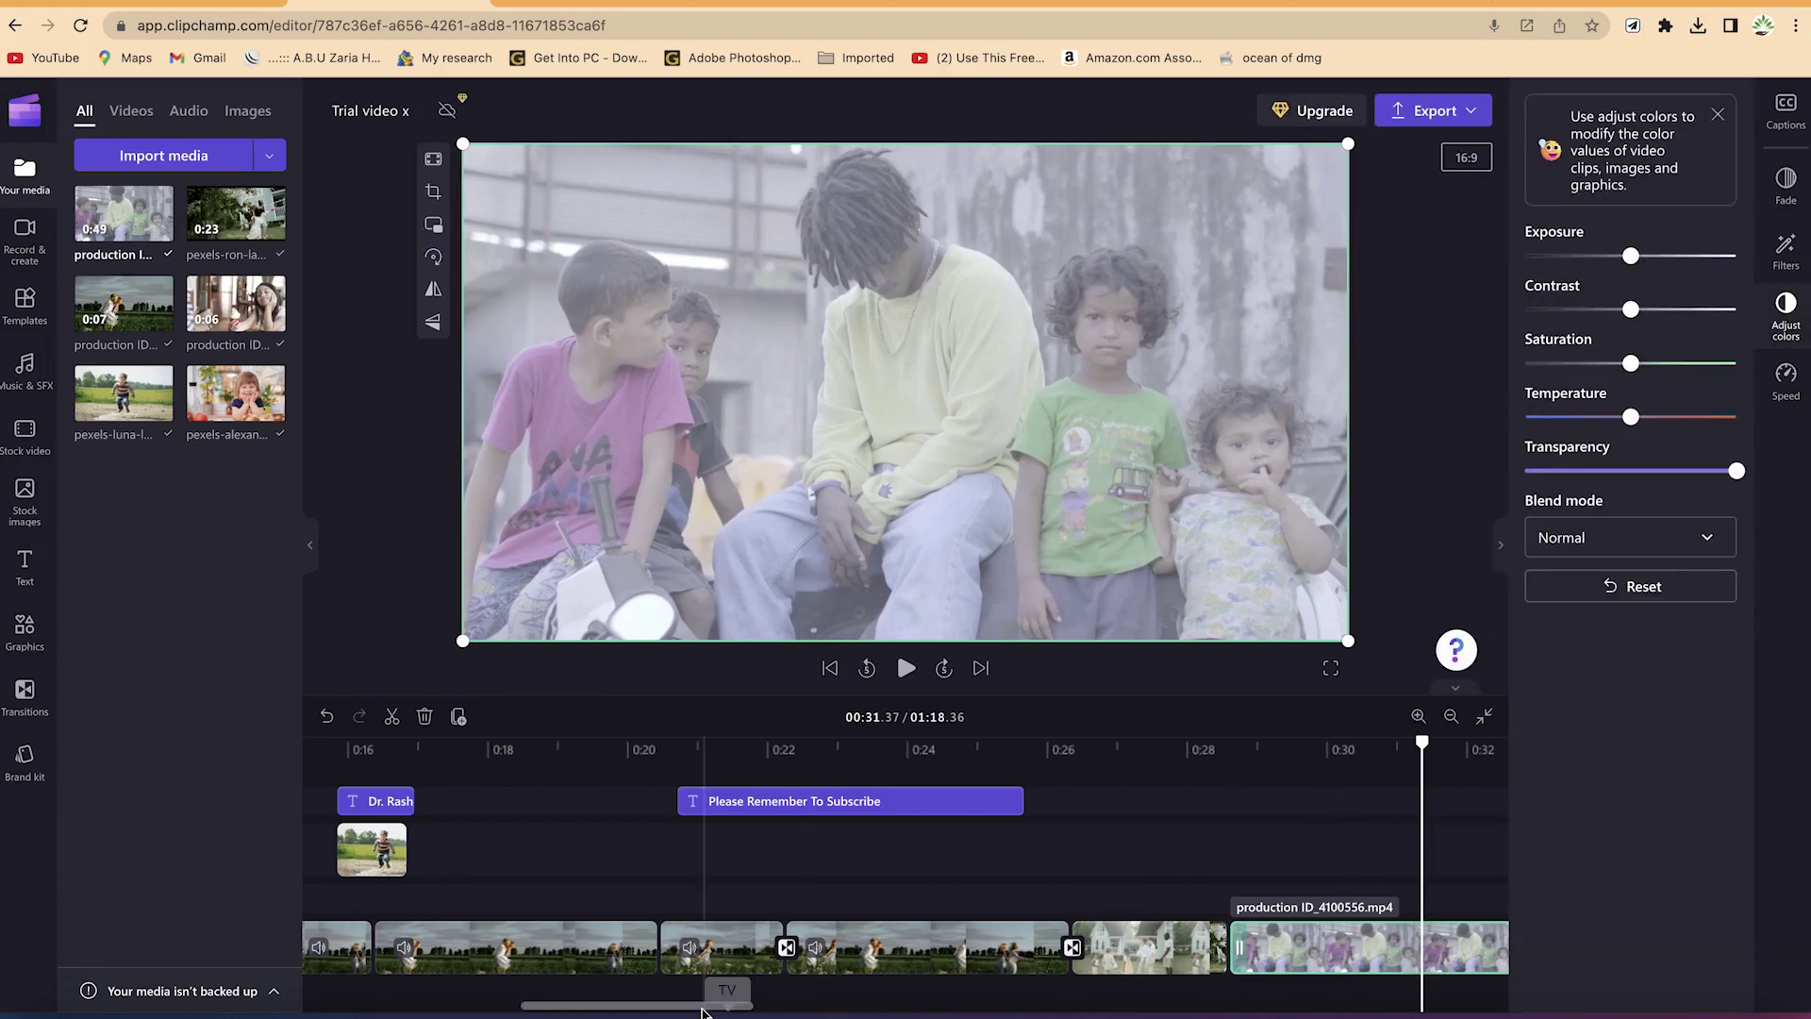
{"action": "scroll", "coordinate": [702, 1011], "scroll_direction": "right", "scroll_amount": 10}
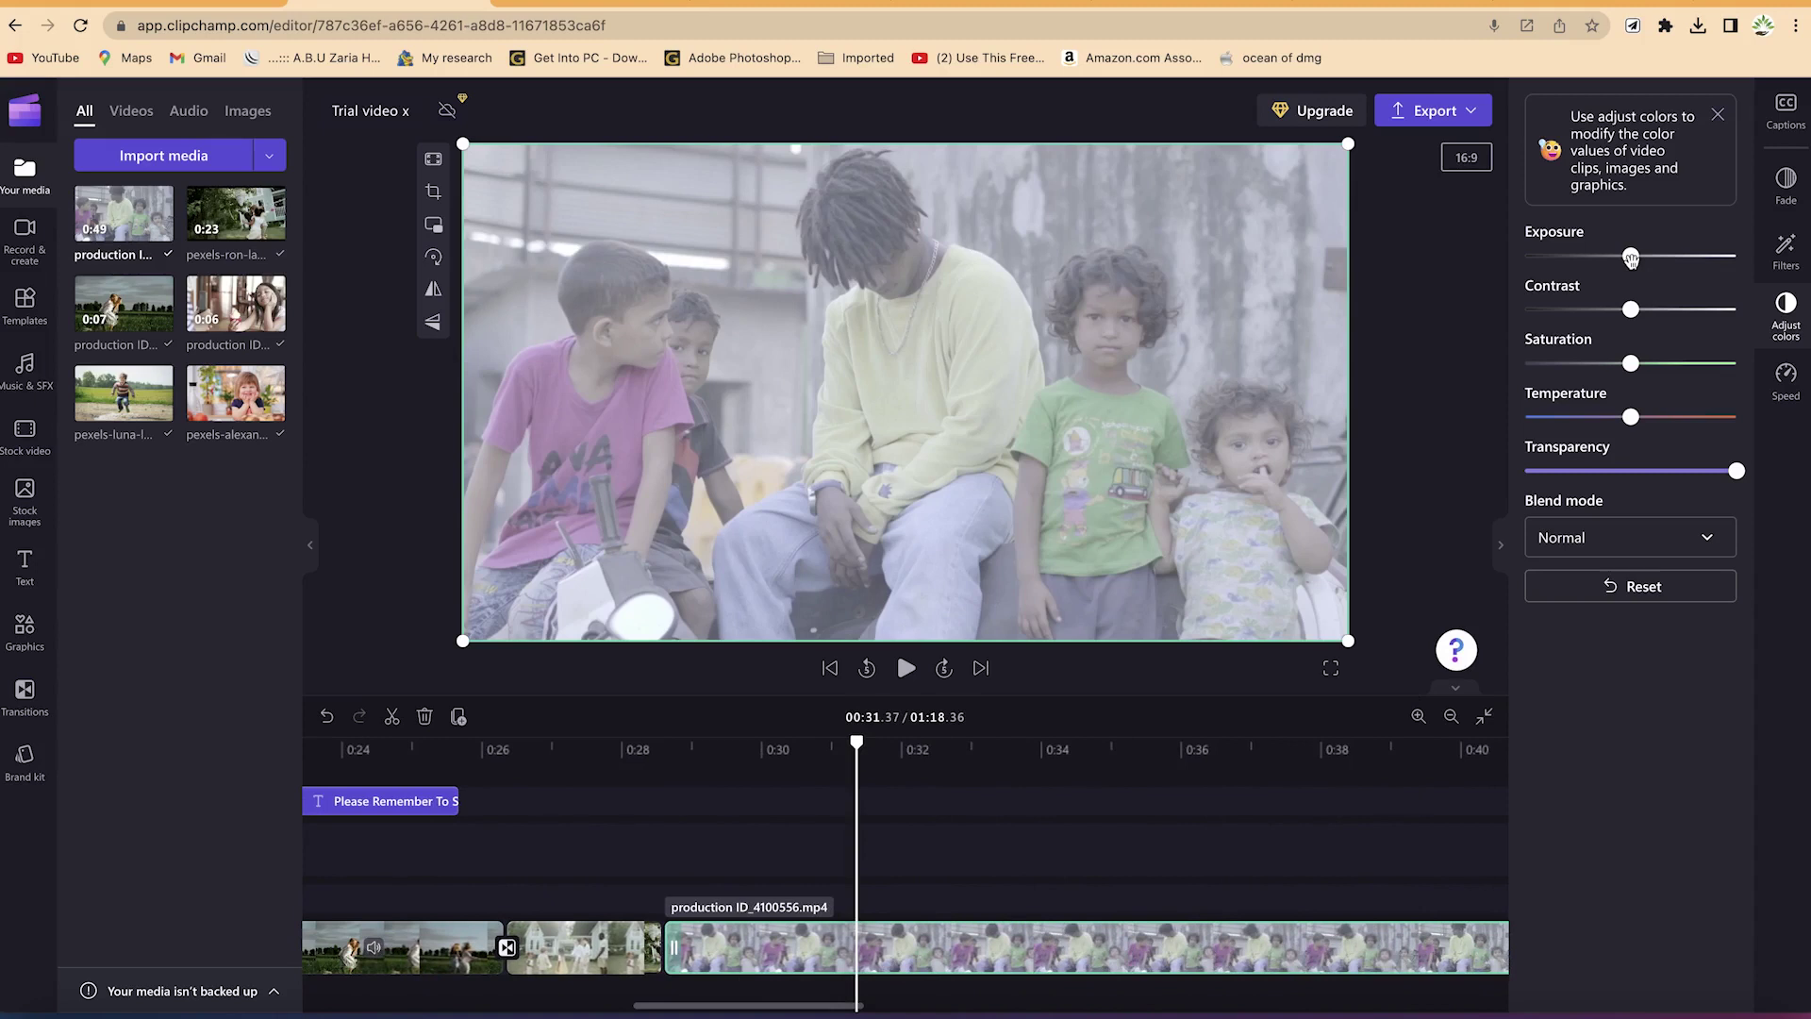
{"action": "mouse_move", "coordinate": [1630, 257]}
{"action": "left_mouse_down"}
{"action": "mouse_move", "coordinate": [1649, 256]}
{"action": "mouse_move", "coordinate": [1634, 261]}
{"action": "left_mouse_up"}
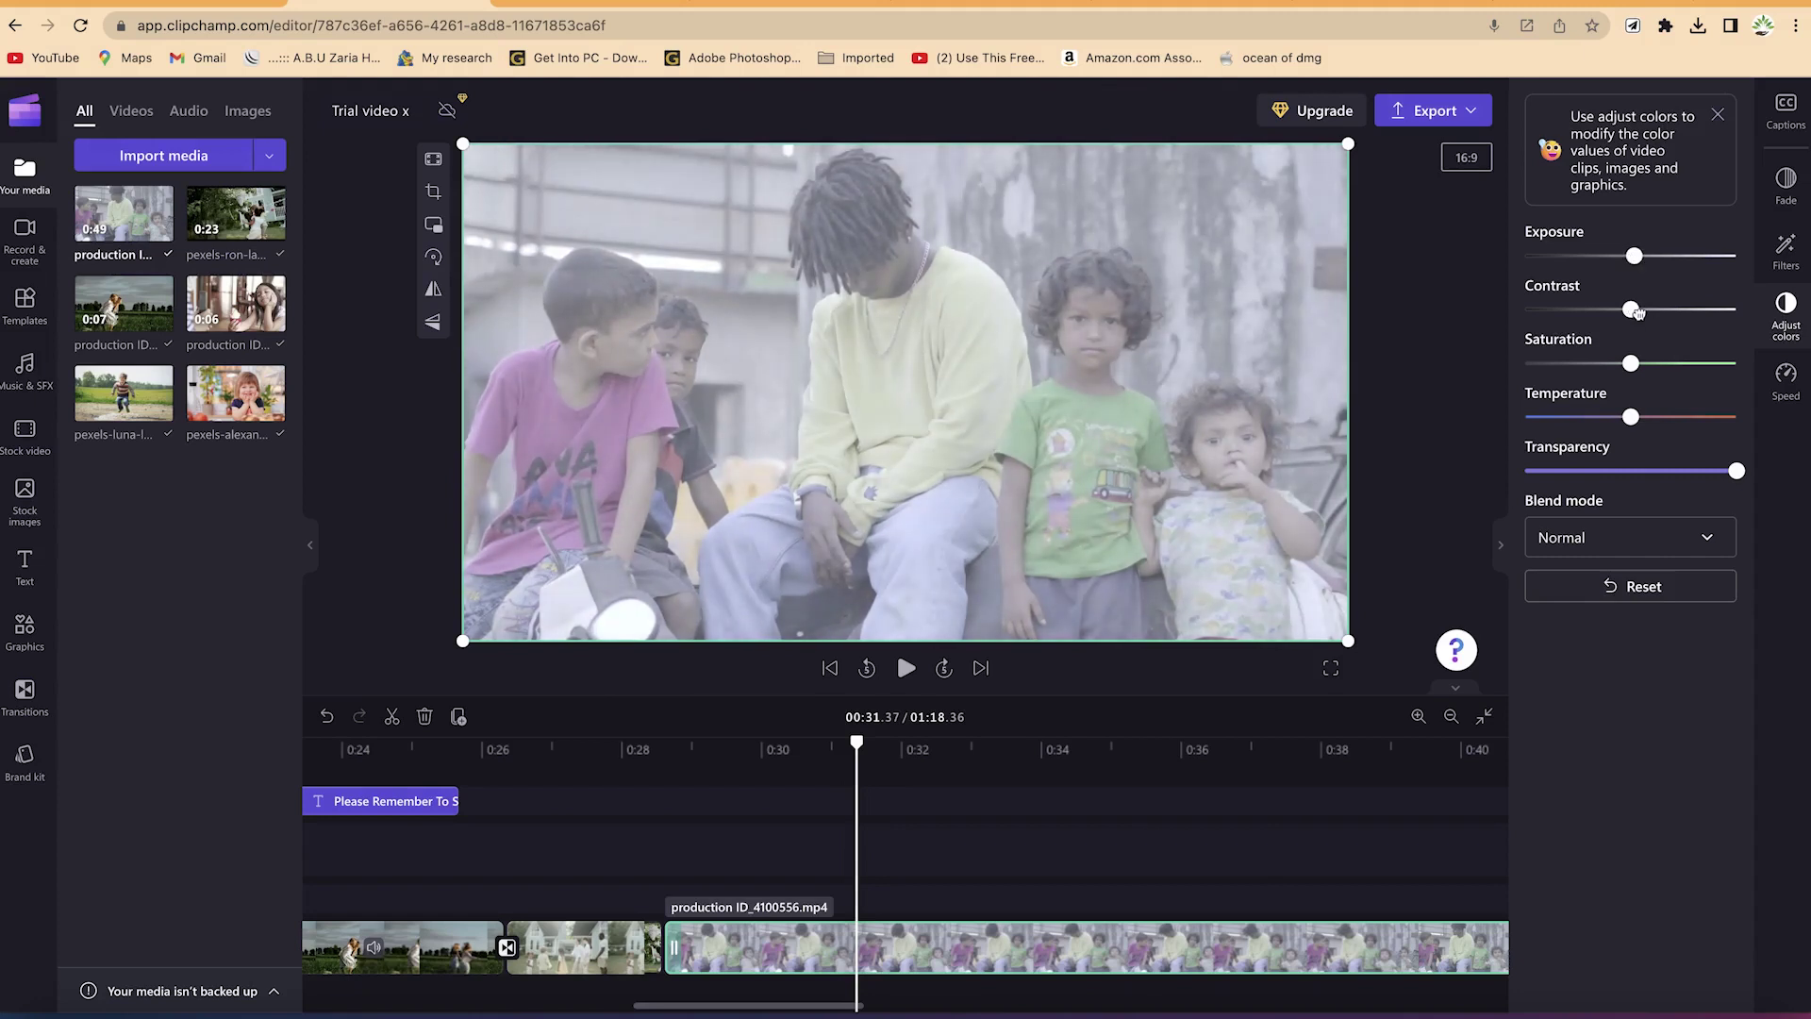
{"action": "mouse_move", "coordinate": [1638, 313]}
{"action": "left_mouse_down"}
{"action": "mouse_move", "coordinate": [1611, 307]}
{"action": "mouse_move", "coordinate": [1629, 308]}
{"action": "left_mouse_up"}
{"action": "left_click_drag", "start_coordinate": [1633, 365], "coordinate": [1674, 366]}
{"action": "left_click_drag", "start_coordinate": [1633, 418], "coordinate": [1644, 426]}
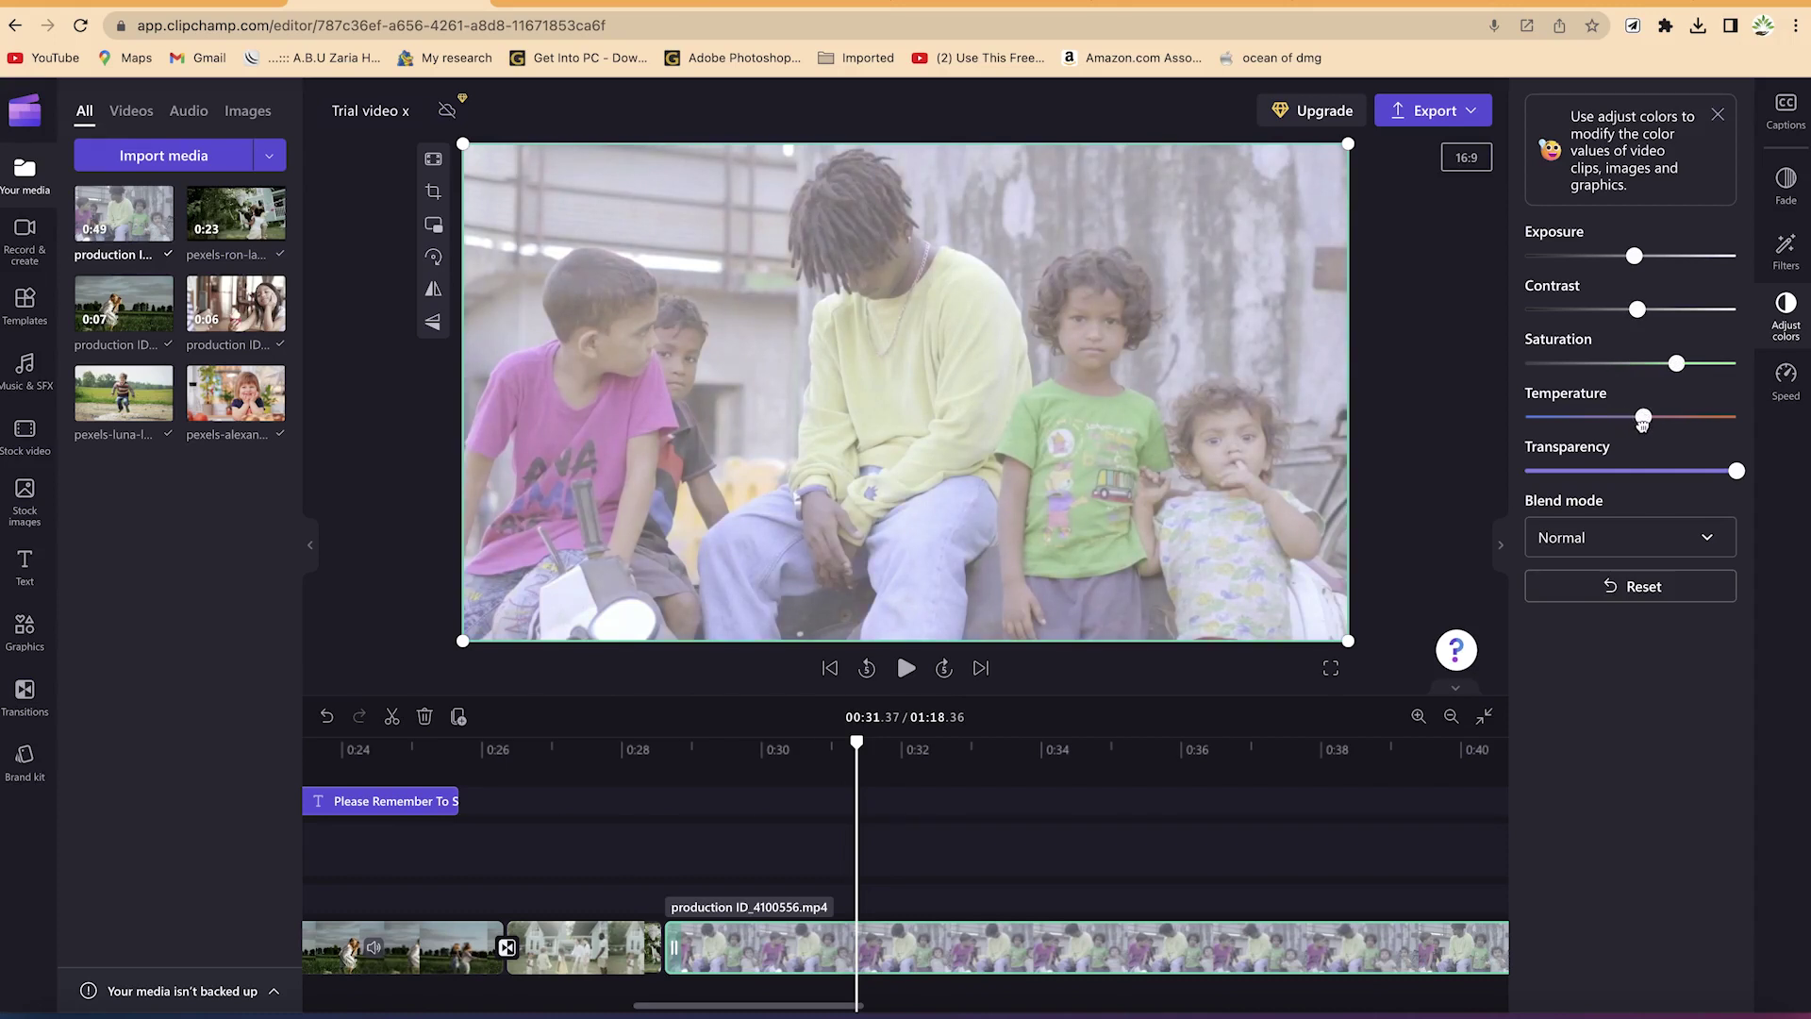
{"action": "mouse_move", "coordinate": [1643, 423]}
{"action": "left_mouse_down"}
{"action": "mouse_move", "coordinate": [1588, 416]}
{"action": "mouse_move", "coordinate": [1630, 421]}
{"action": "left_mouse_up"}
{"action": "mouse_move", "coordinate": [1736, 472]}
{"action": "left_mouse_down"}
{"action": "mouse_move", "coordinate": [1649, 481]}
{"action": "mouse_move", "coordinate": [1721, 490]}
{"action": "left_mouse_up"}
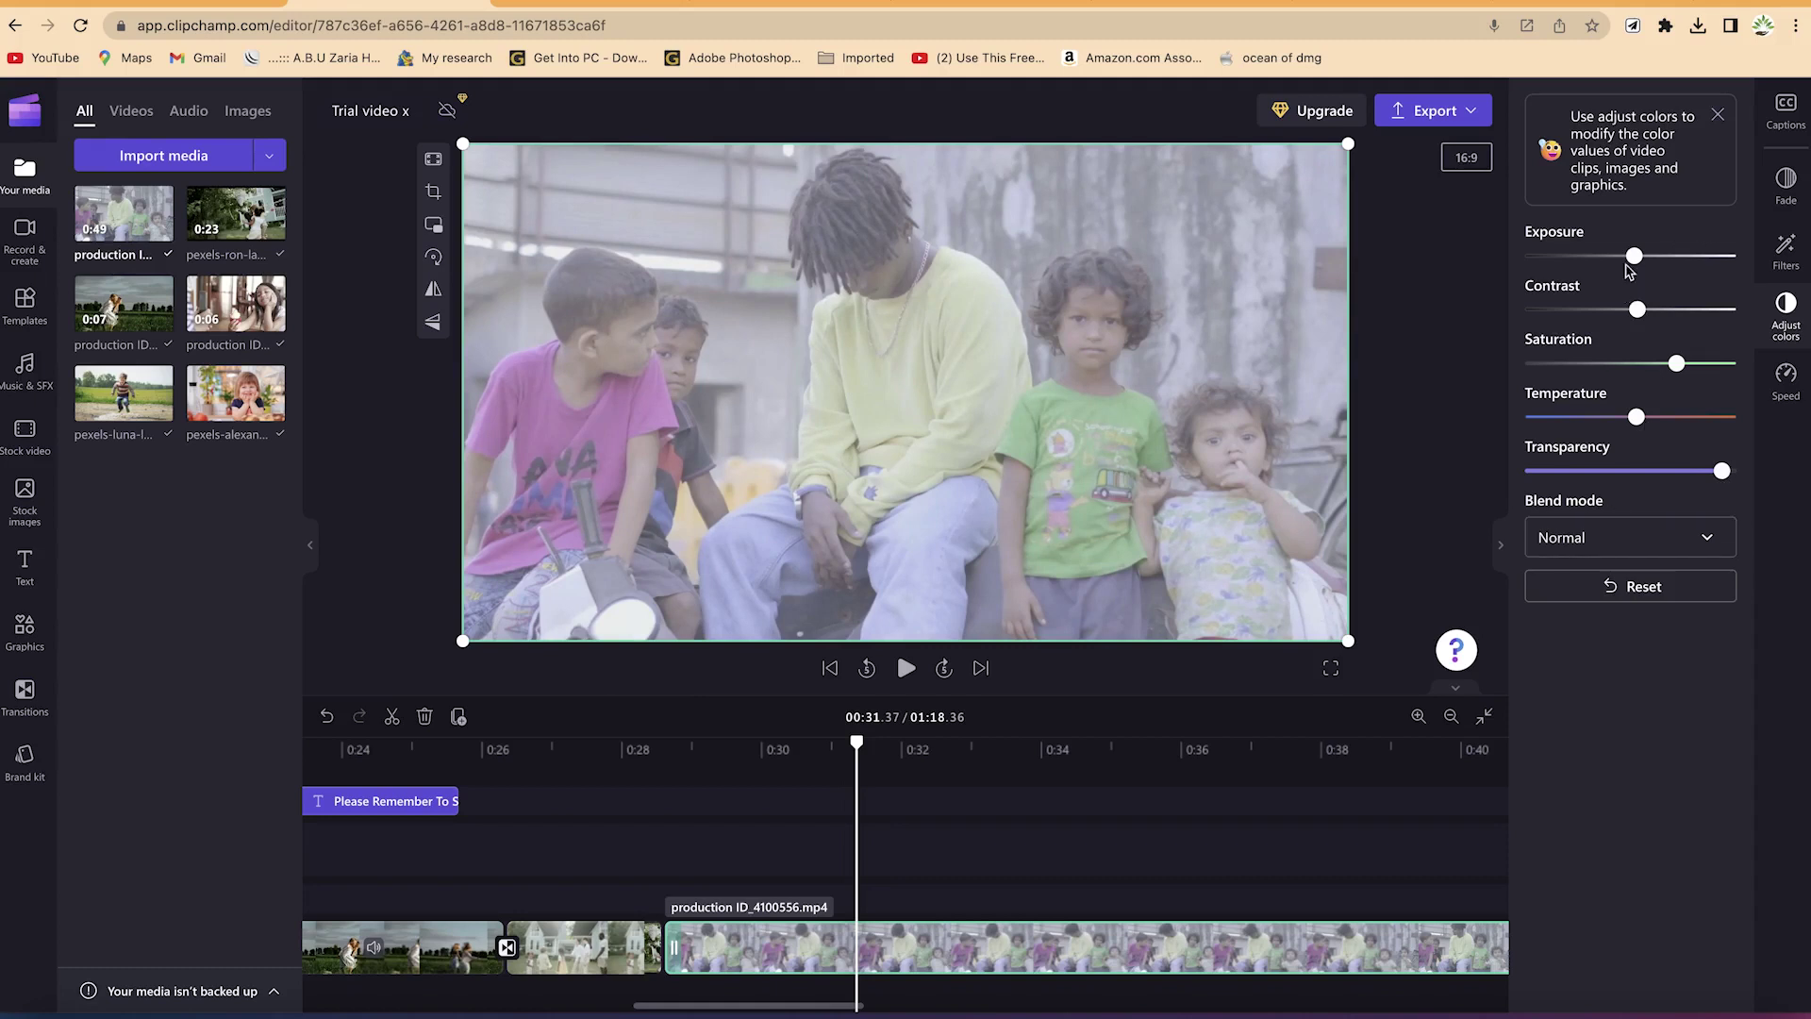
{"action": "left_click", "coordinate": [1646, 550]}
Set the children clip's blend mode to Lighten after trying Darken
{"action": "left_click", "coordinate": [1611, 627]}
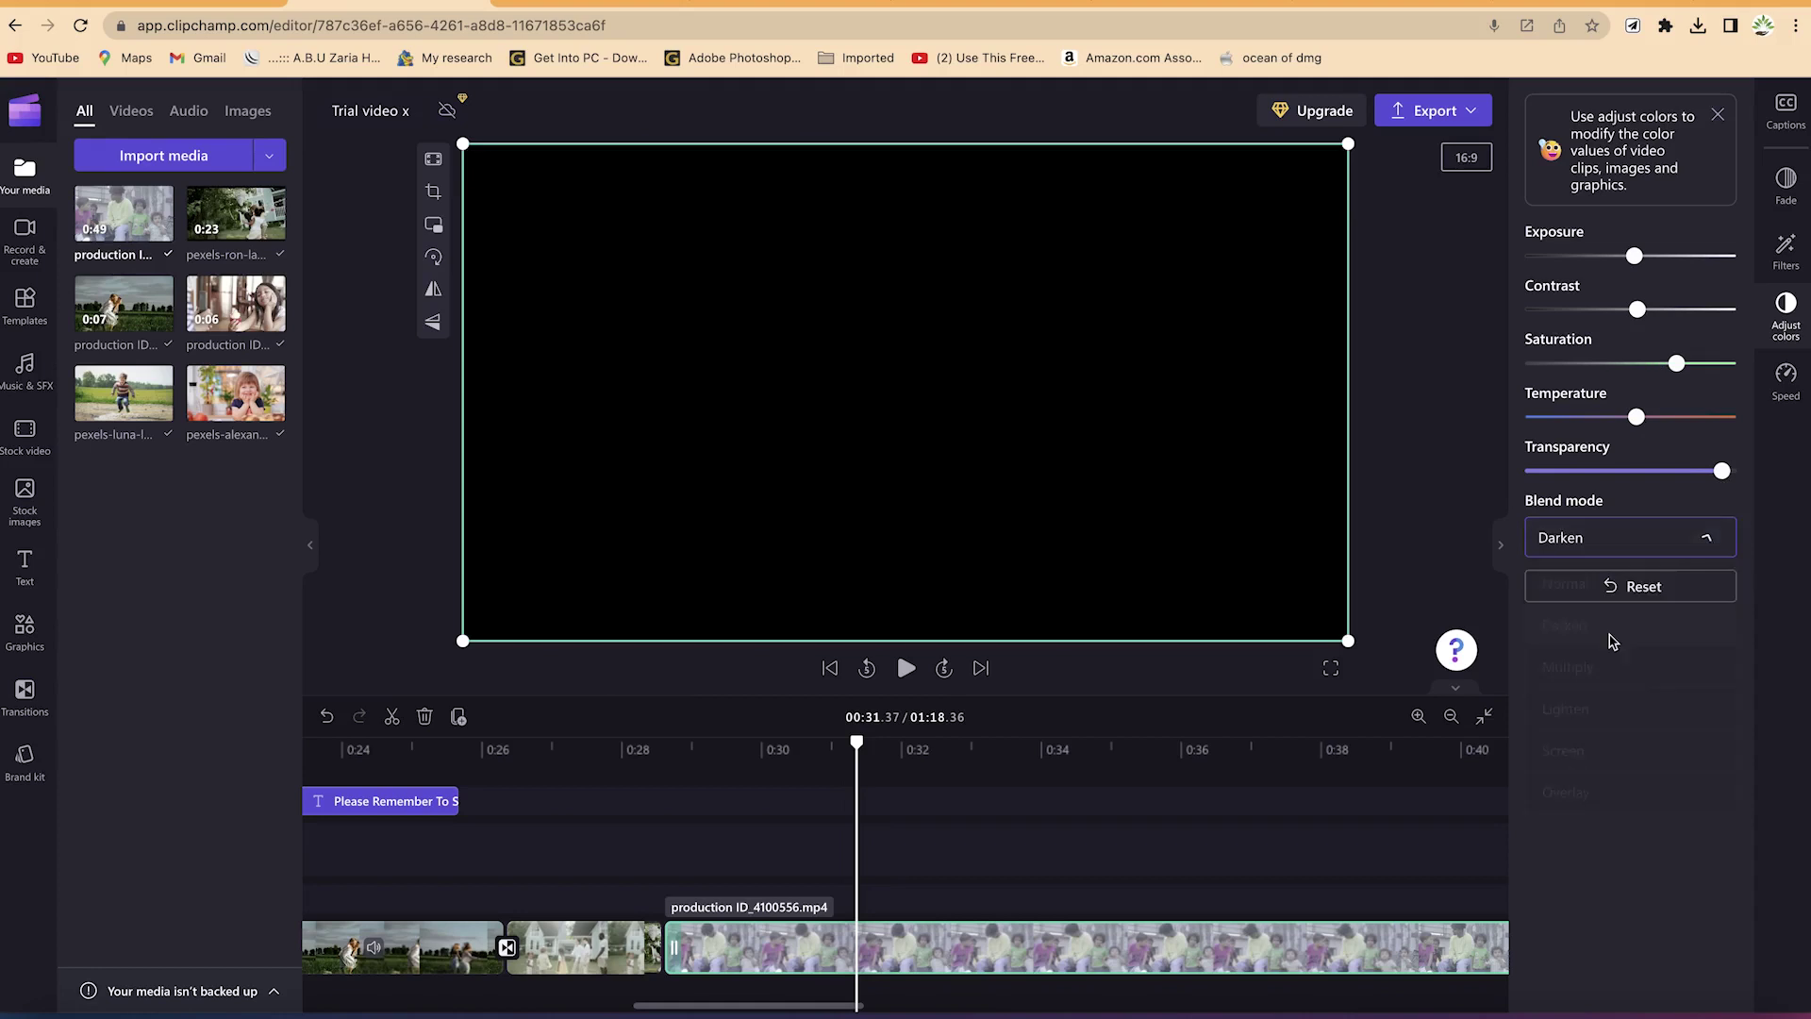
{"action": "left_click", "coordinate": [1632, 538]}
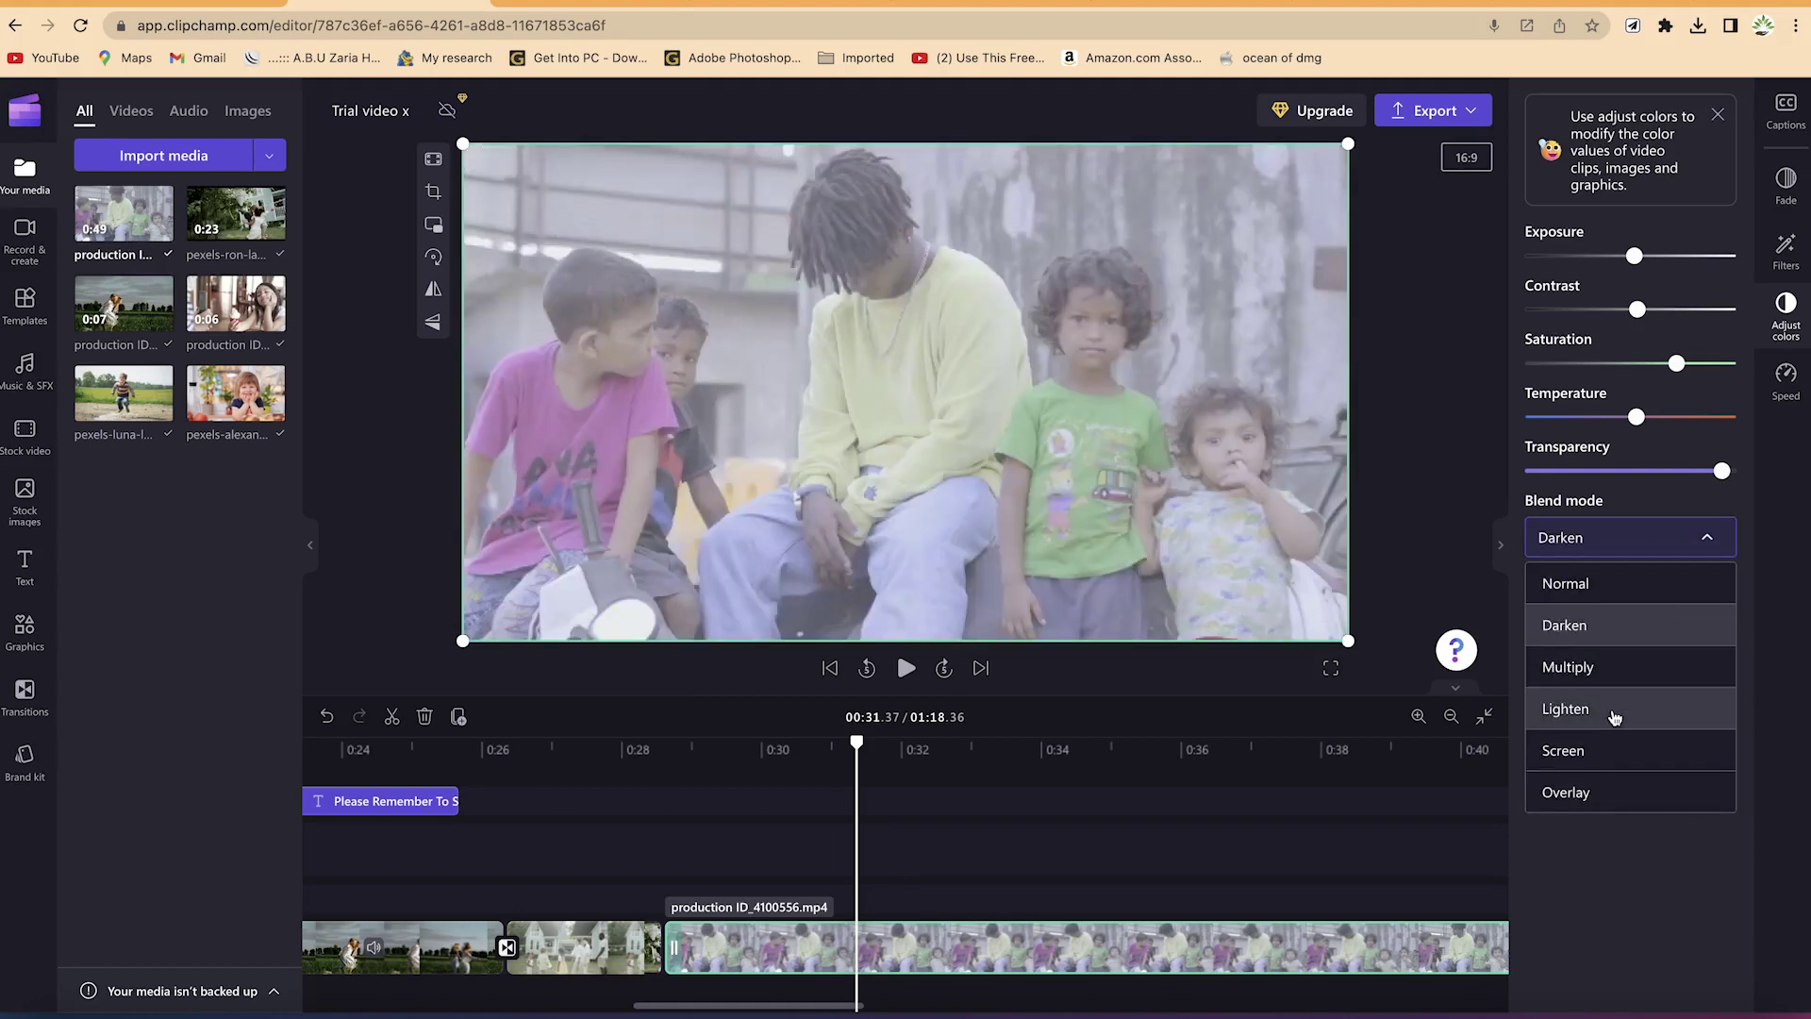
{"action": "left_click", "coordinate": [1614, 719]}
{"action": "left_click", "coordinate": [1652, 554]}
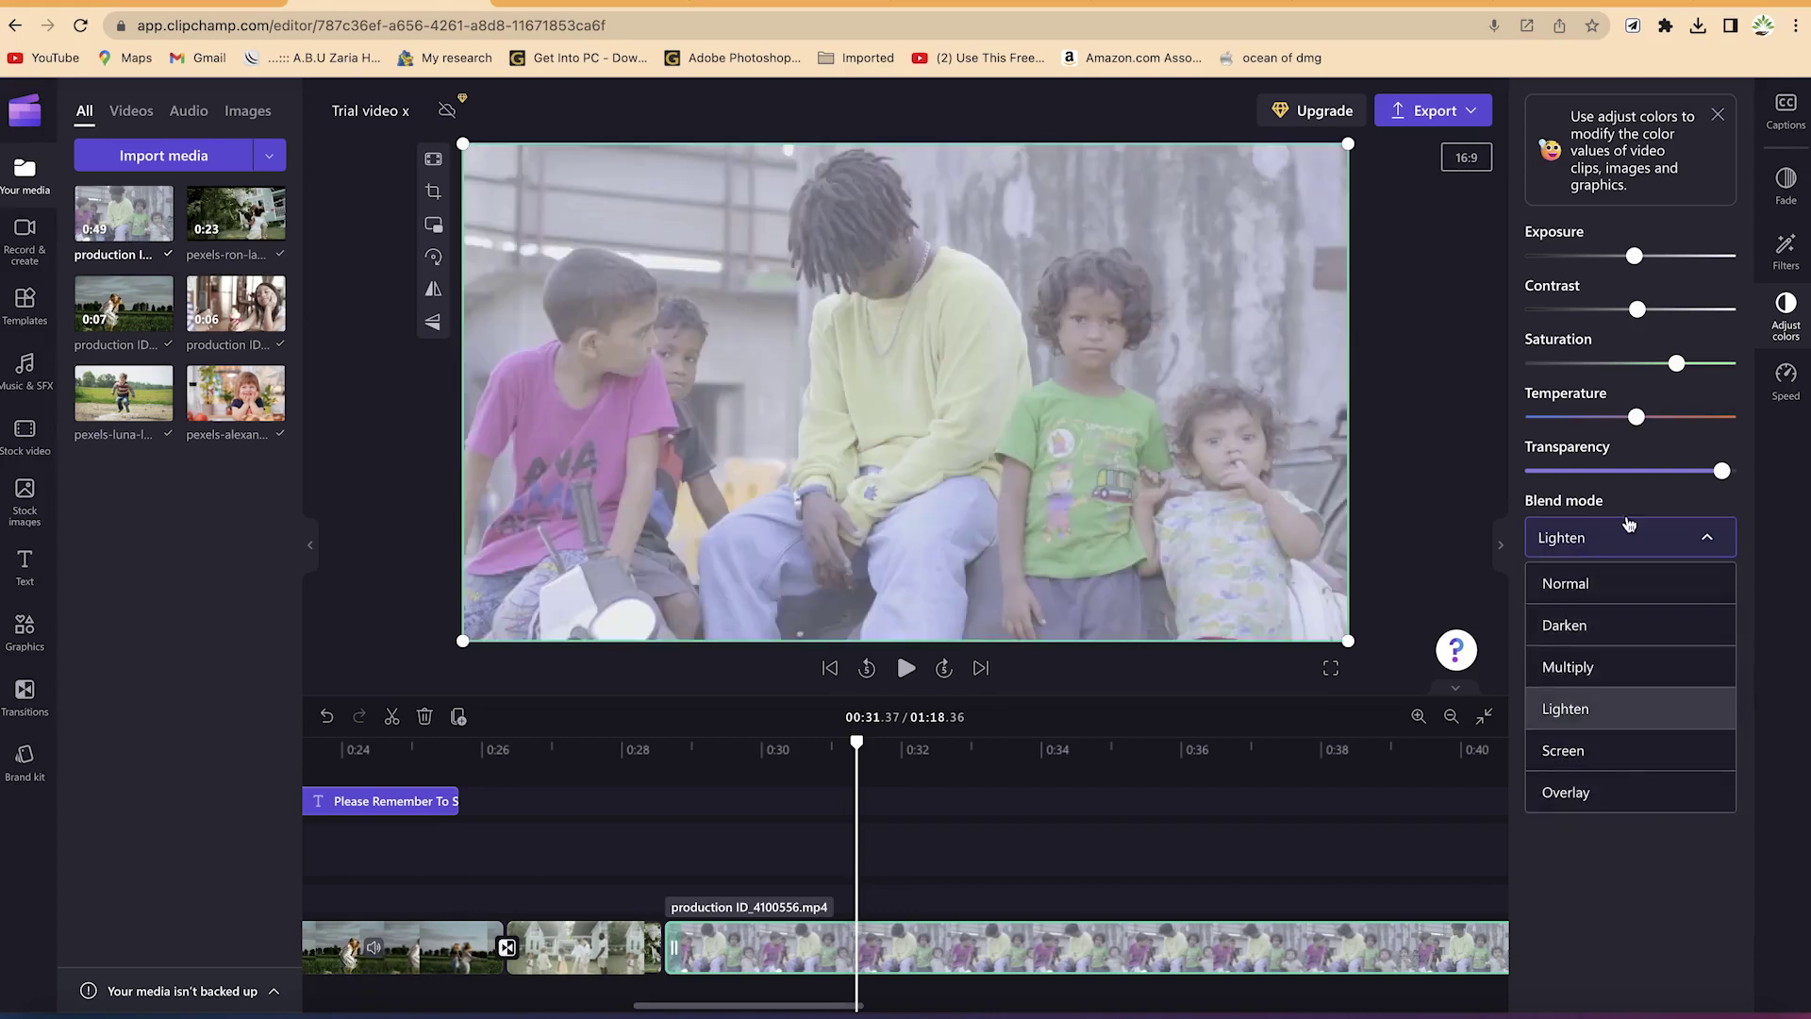
{"action": "left_click", "coordinate": [1669, 497]}
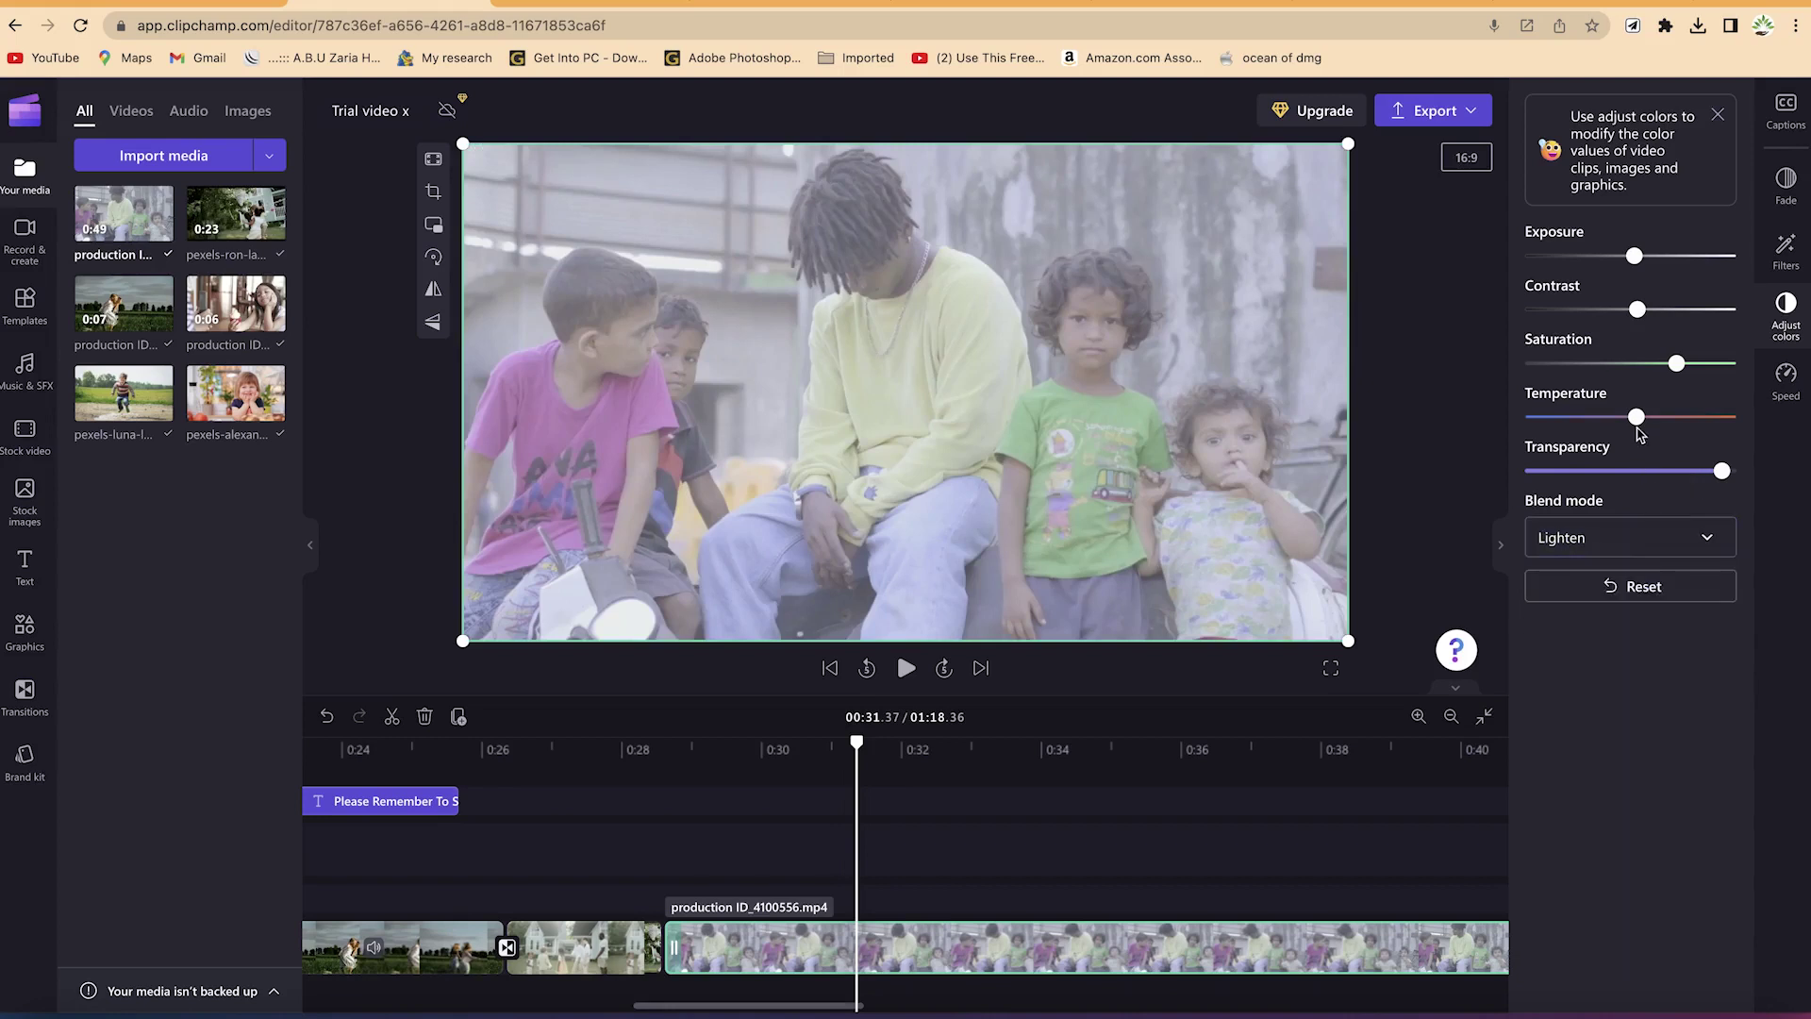
Warm the temperature, boost saturation, fine-tune exposure and raise contrast slightly
{"action": "left_click_drag", "start_coordinate": [1637, 417], "coordinate": [1646, 422]}
{"action": "left_click_drag", "start_coordinate": [1672, 365], "coordinate": [1682, 317]}
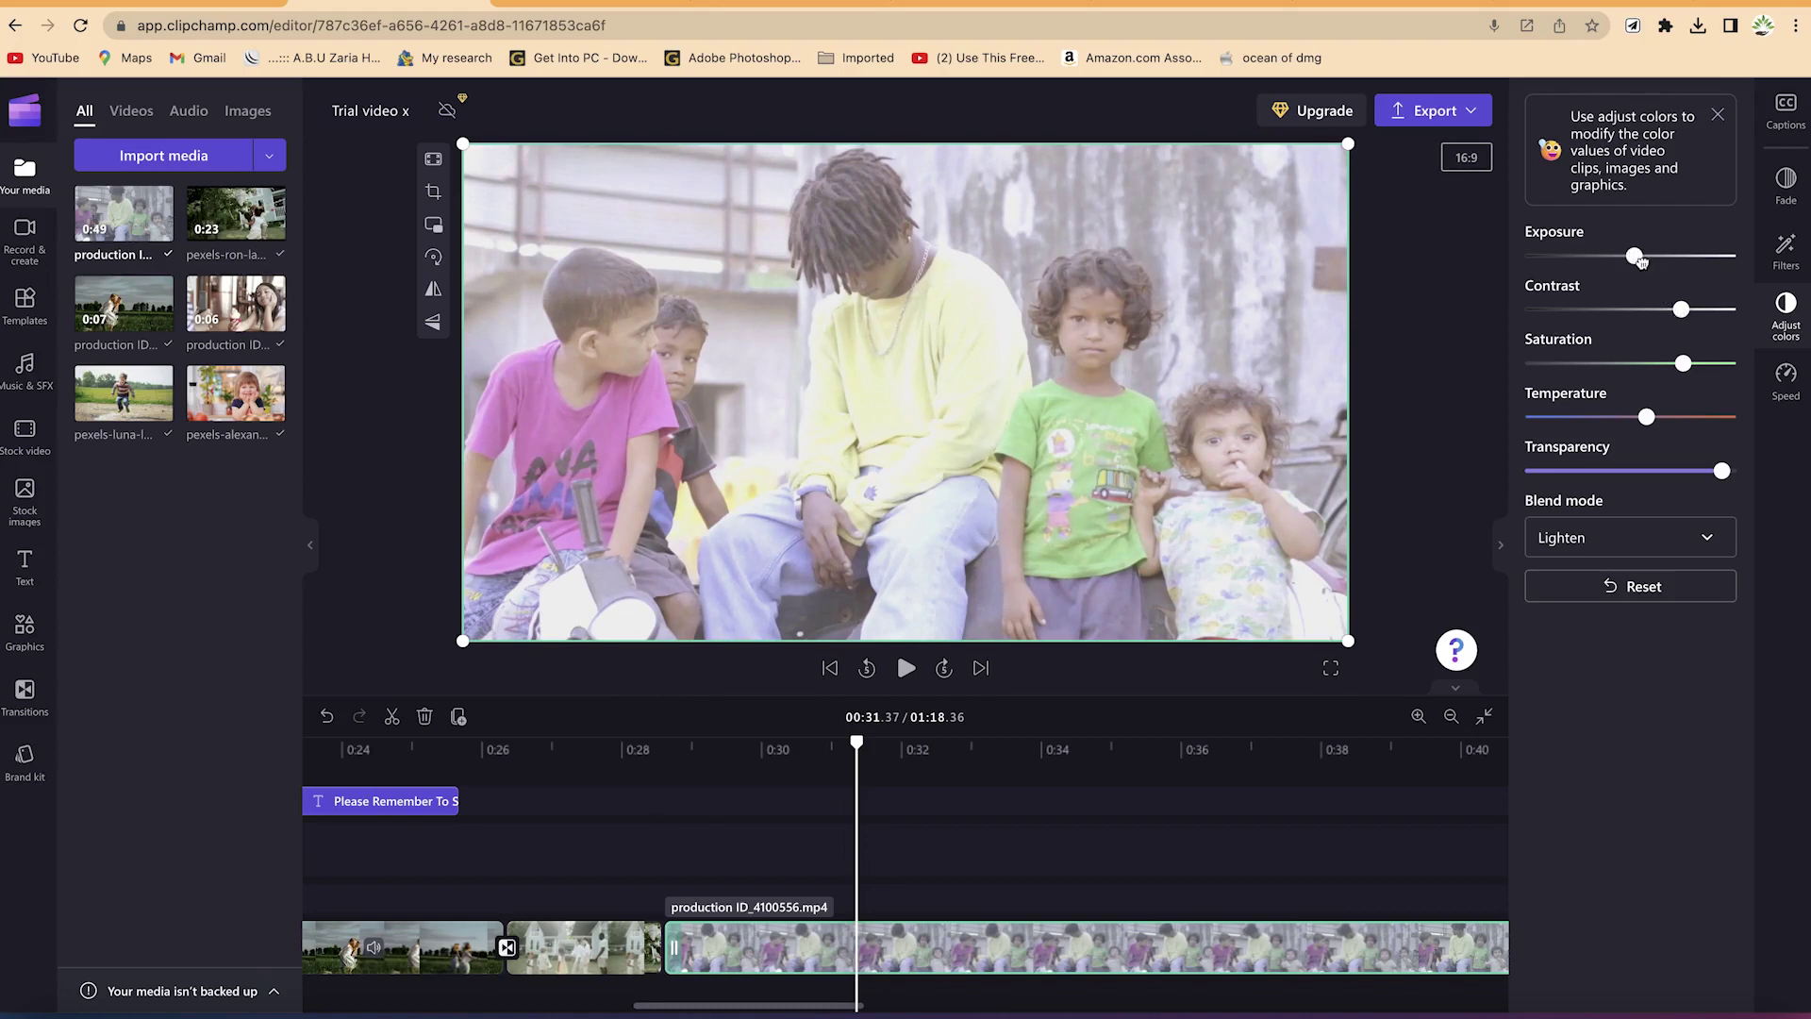
{"action": "left_click_drag", "start_coordinate": [1641, 262], "coordinate": [1628, 255]}
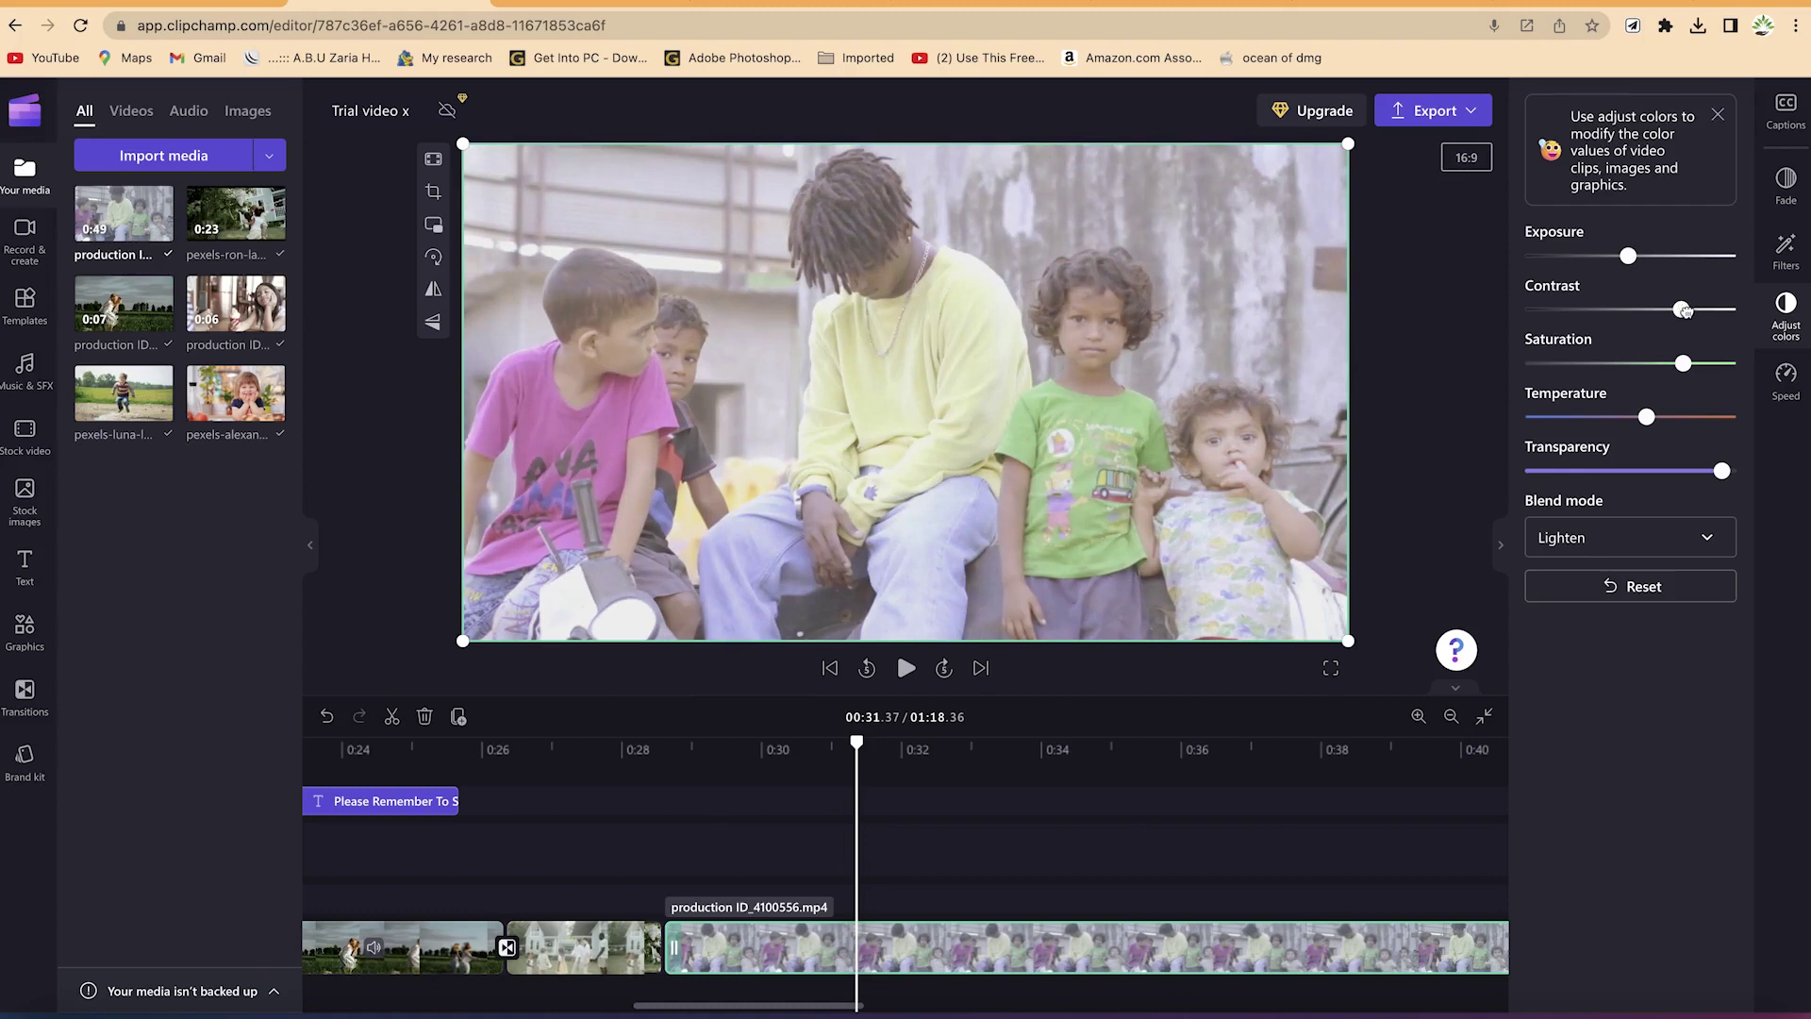
{"action": "left_click_drag", "start_coordinate": [1684, 311], "coordinate": [1689, 312]}
Test resetting the children clip's colours twice, undoing each, then select the garden house clip
{"action": "left_click", "coordinate": [1676, 600]}
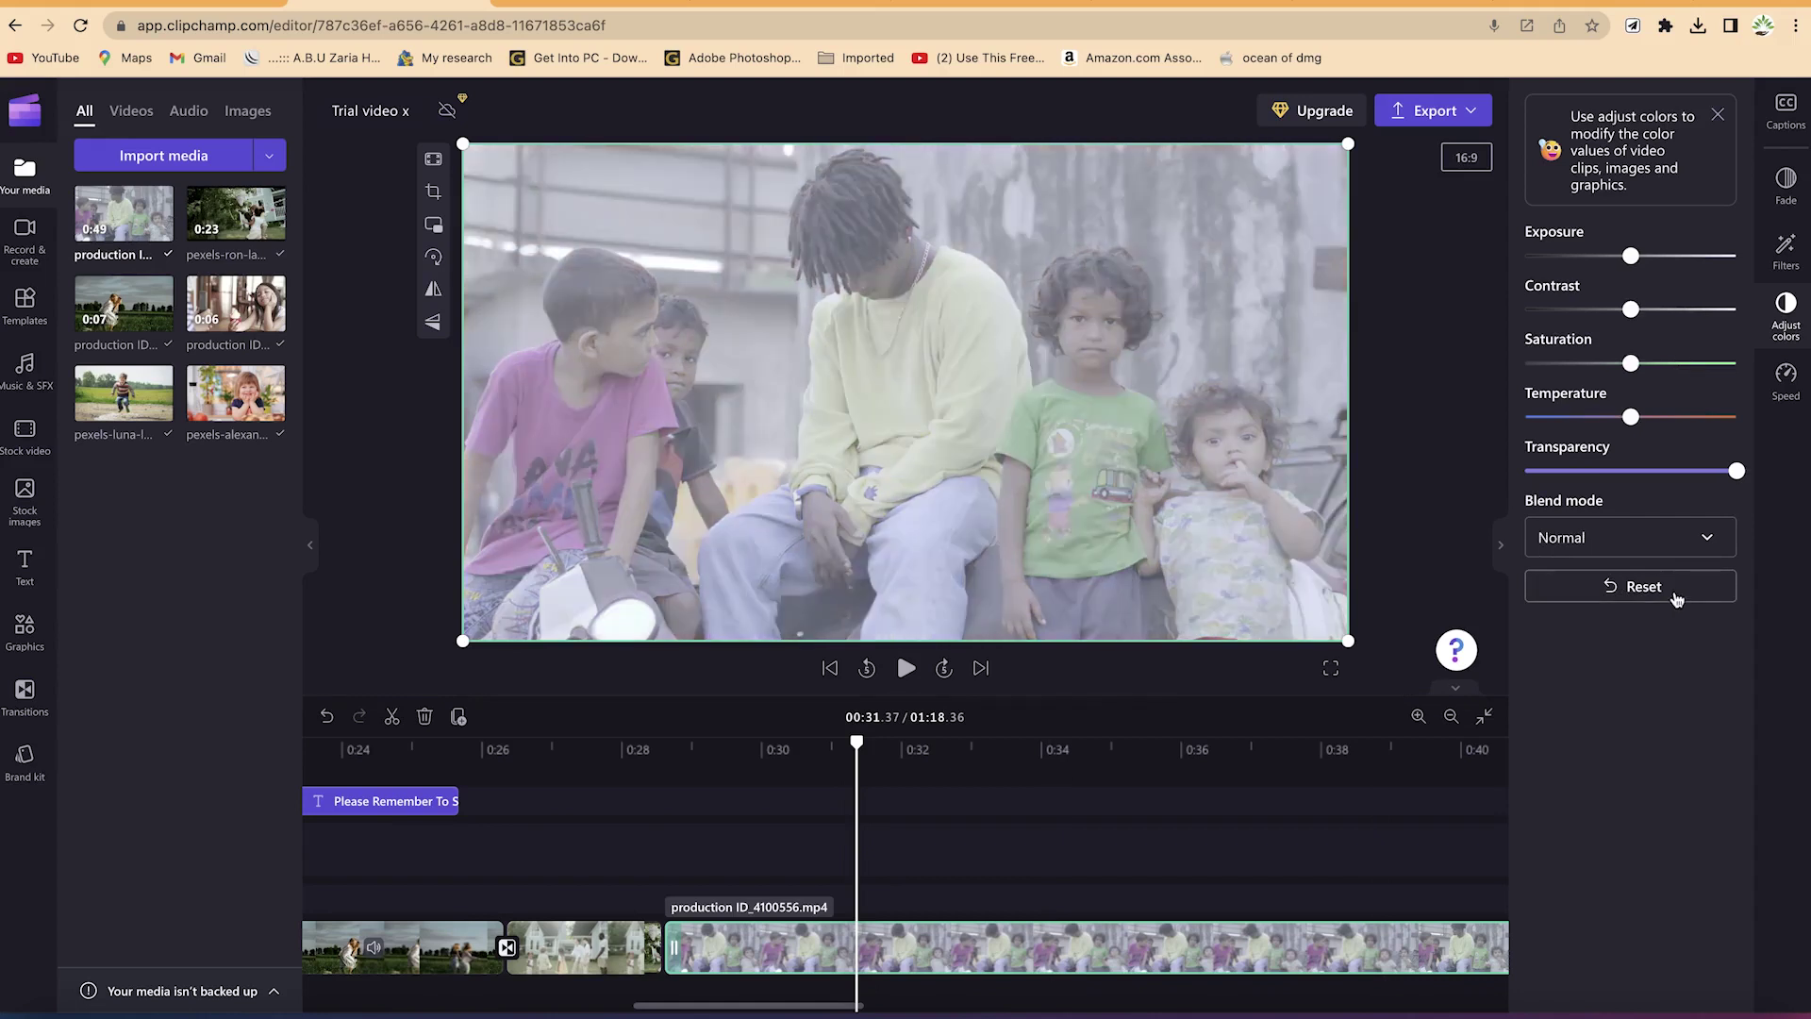
{"action": "key", "text": "super+z"}
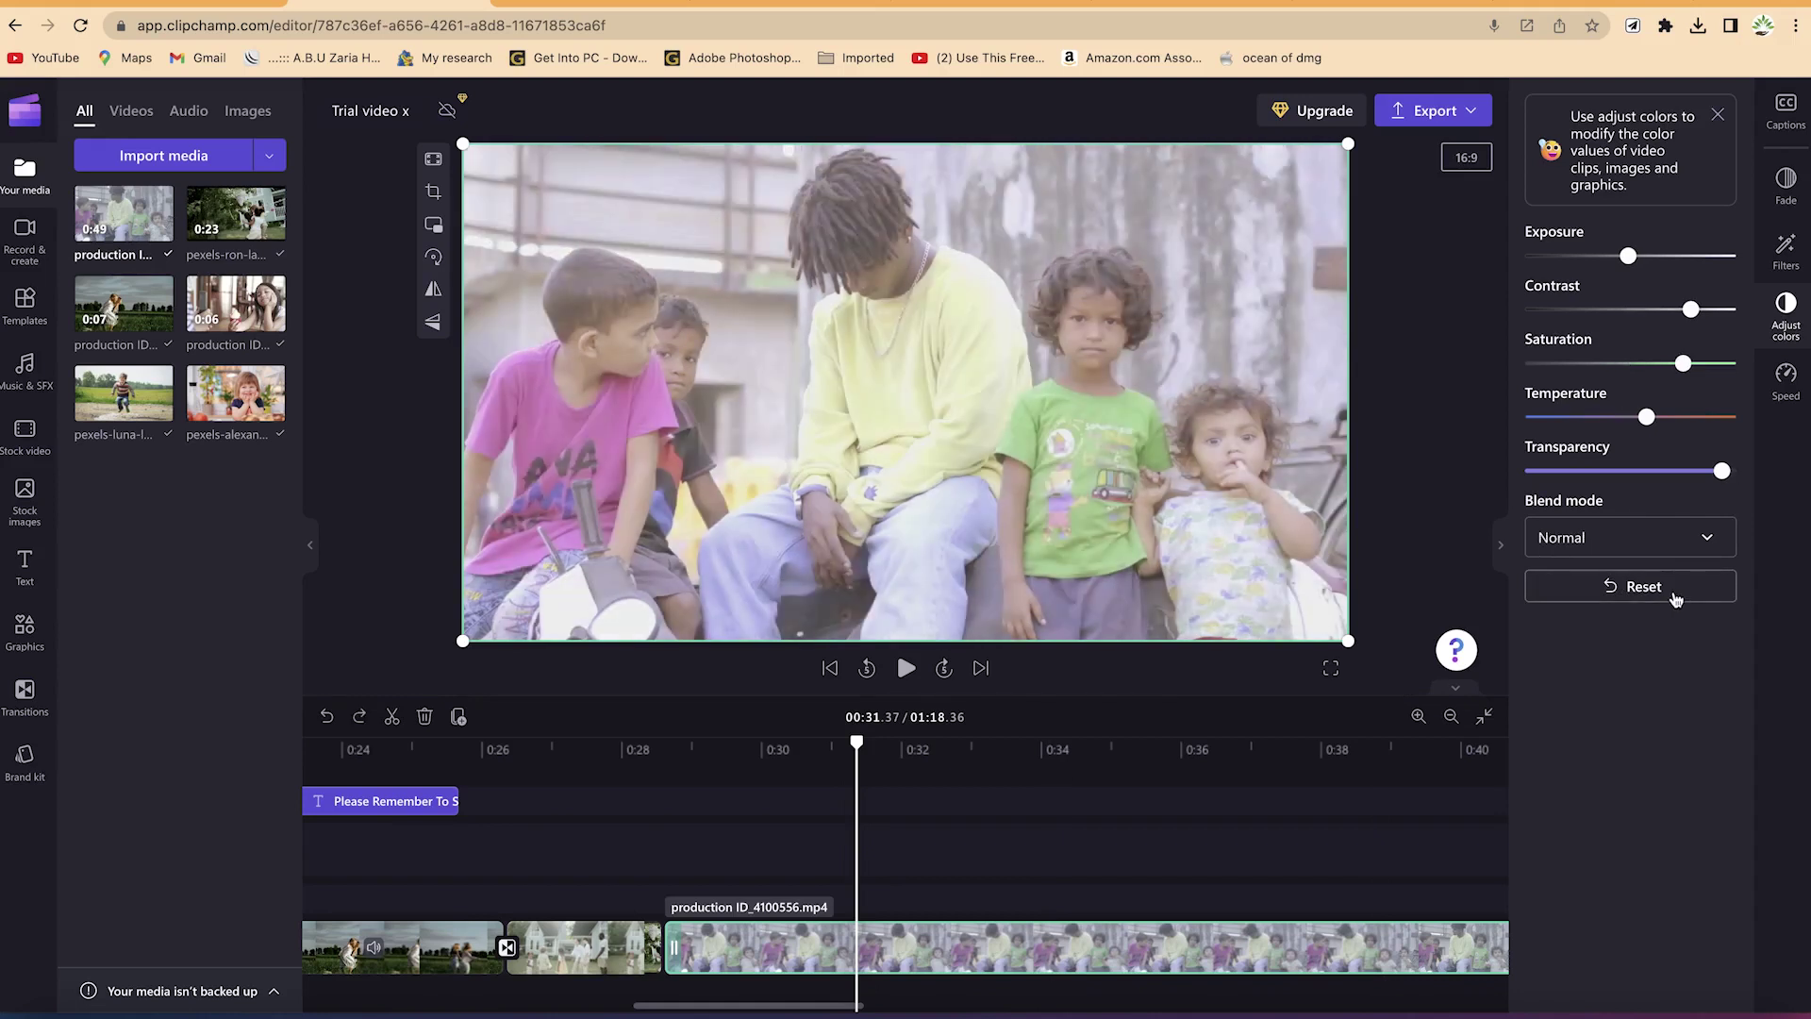
{"action": "left_click", "coordinate": [1676, 599]}
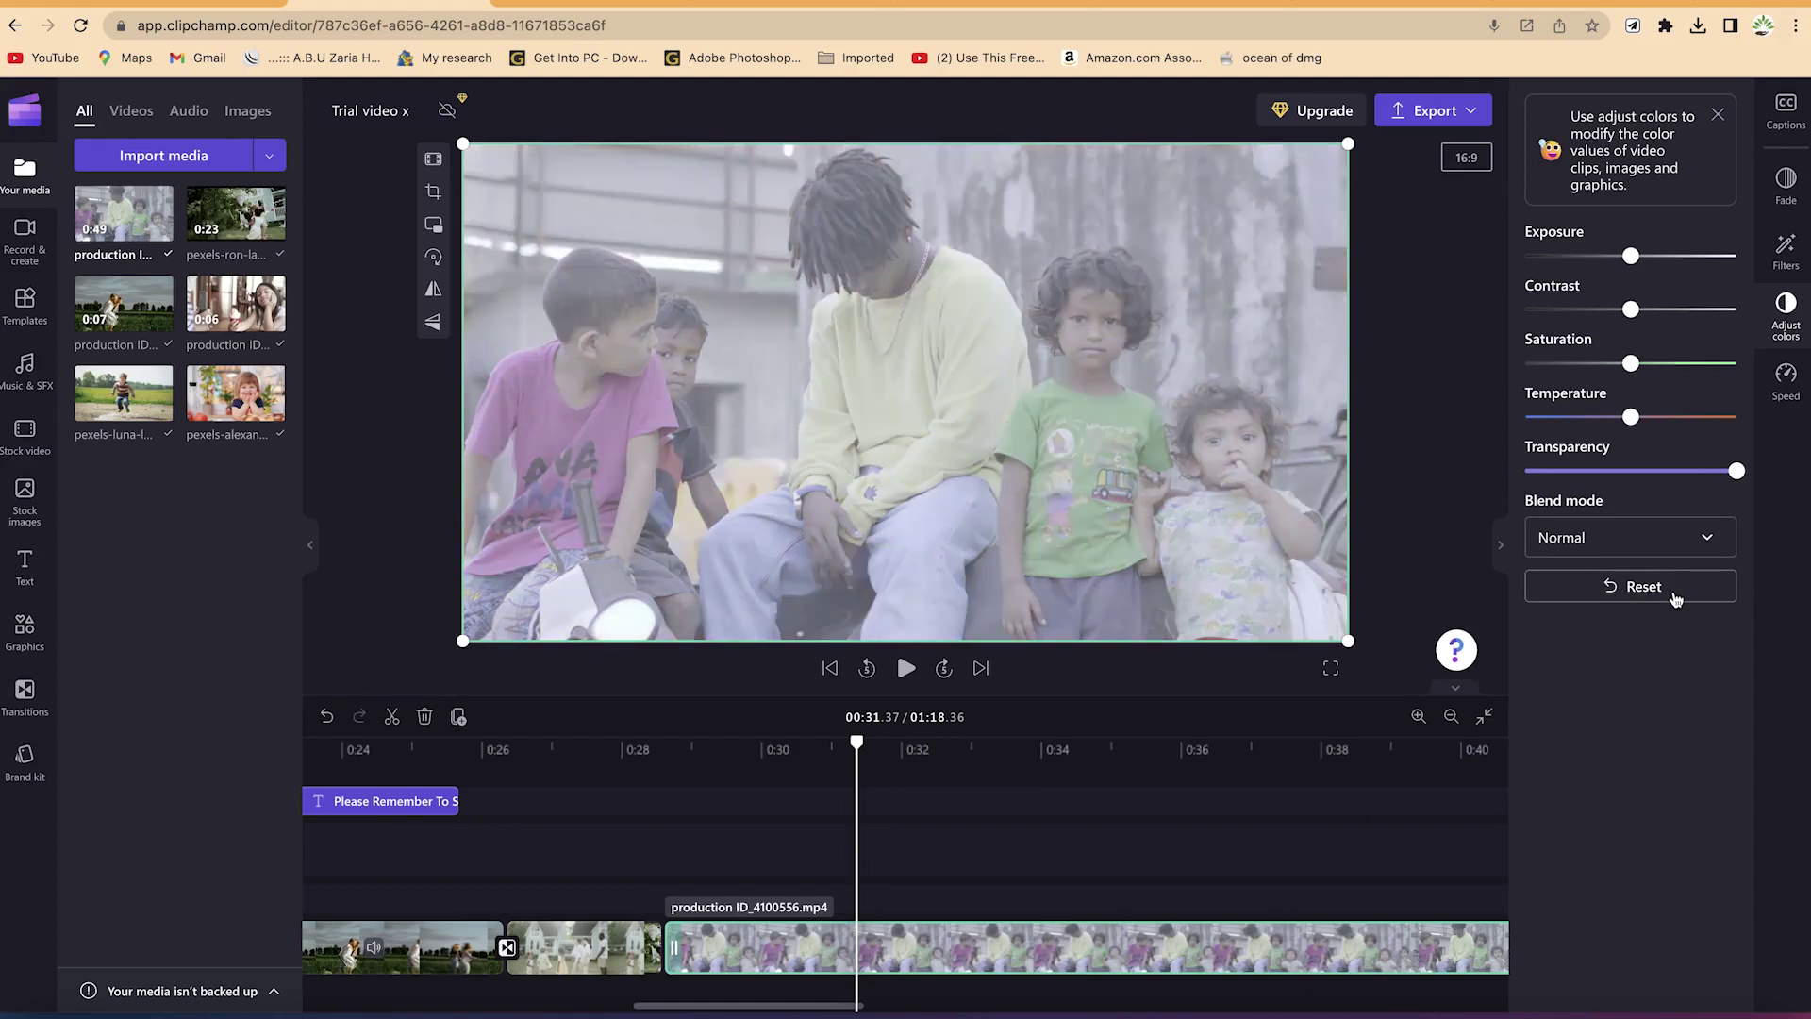
{"action": "key", "text": "super+z"}
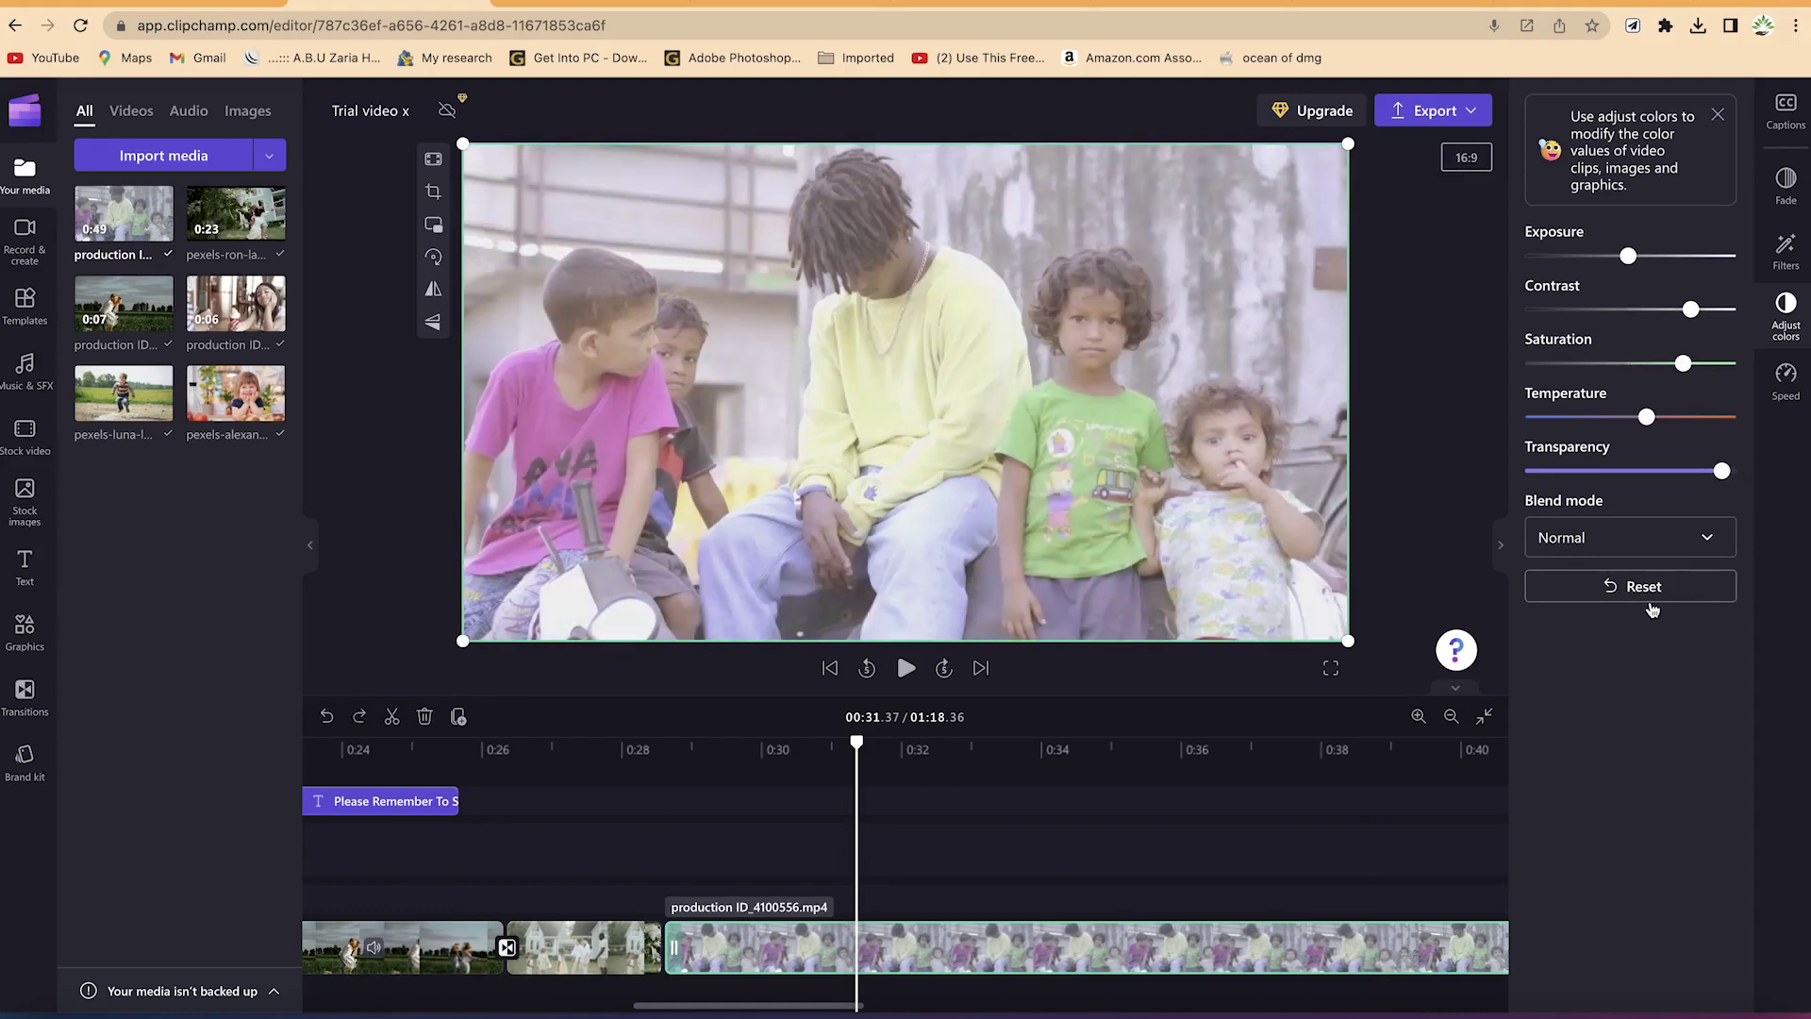
{"action": "left_click", "coordinate": [859, 764]}
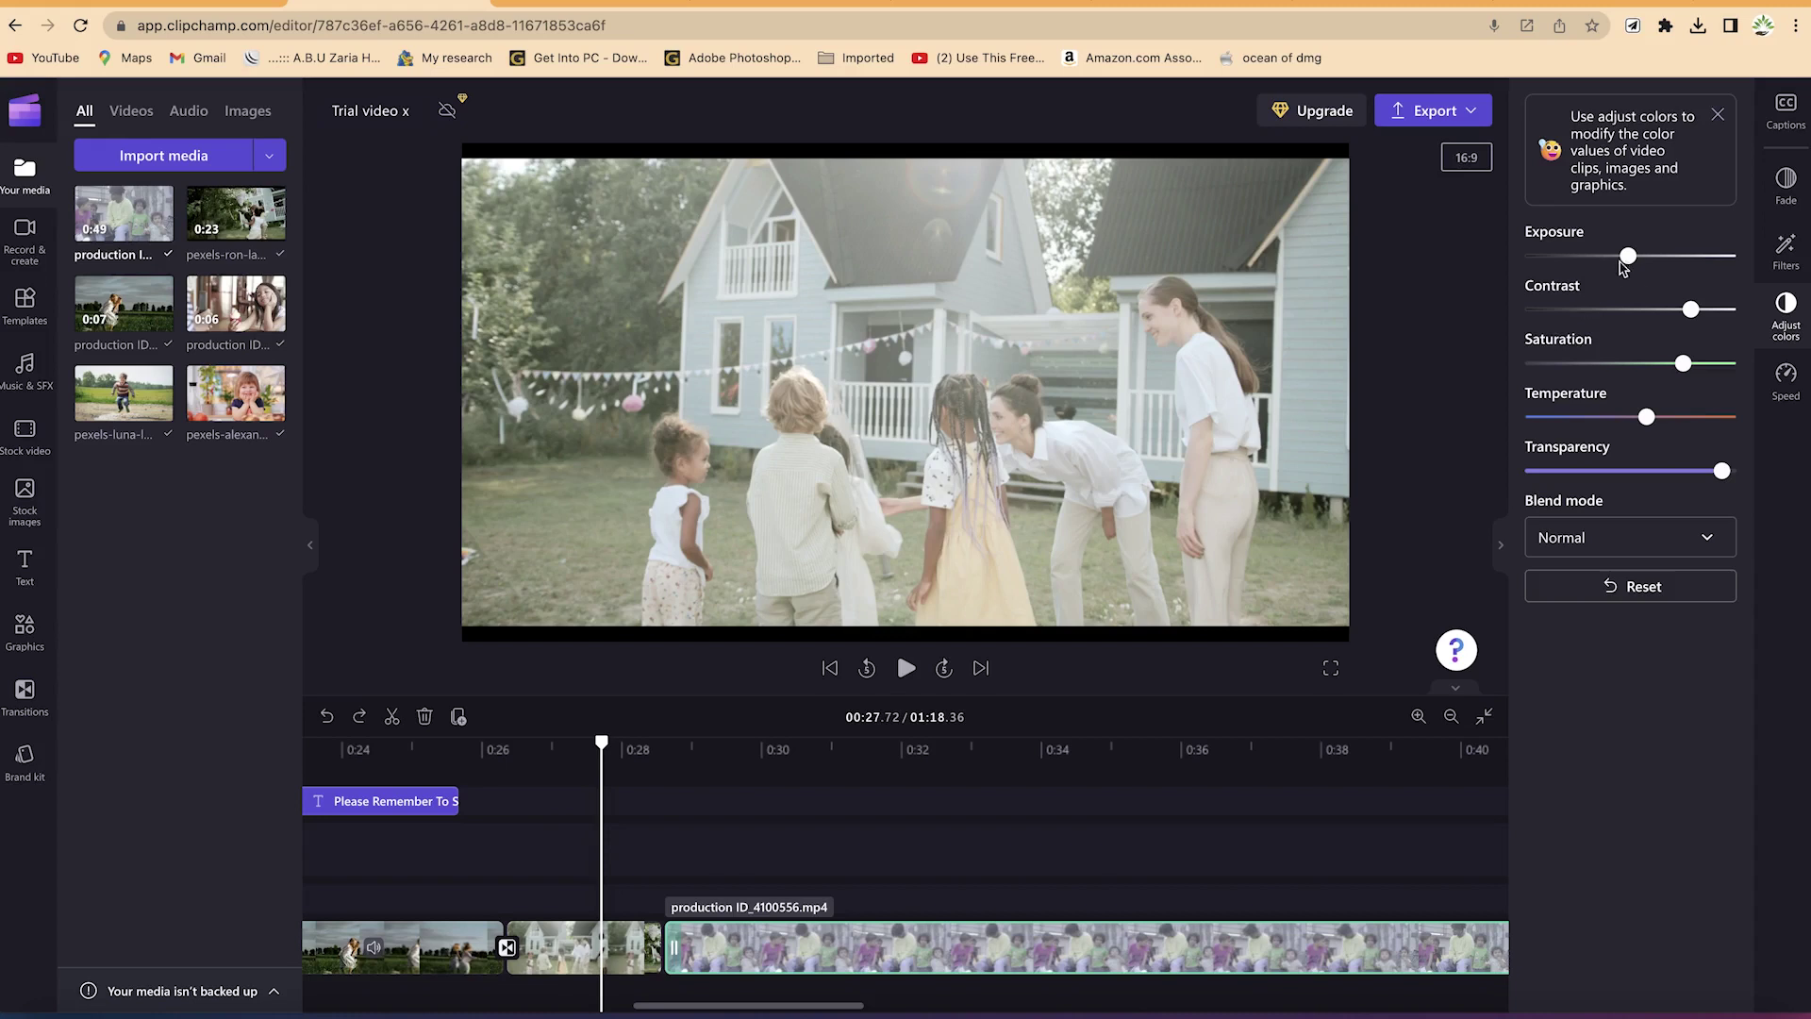
{"action": "left_click", "coordinate": [557, 959]}
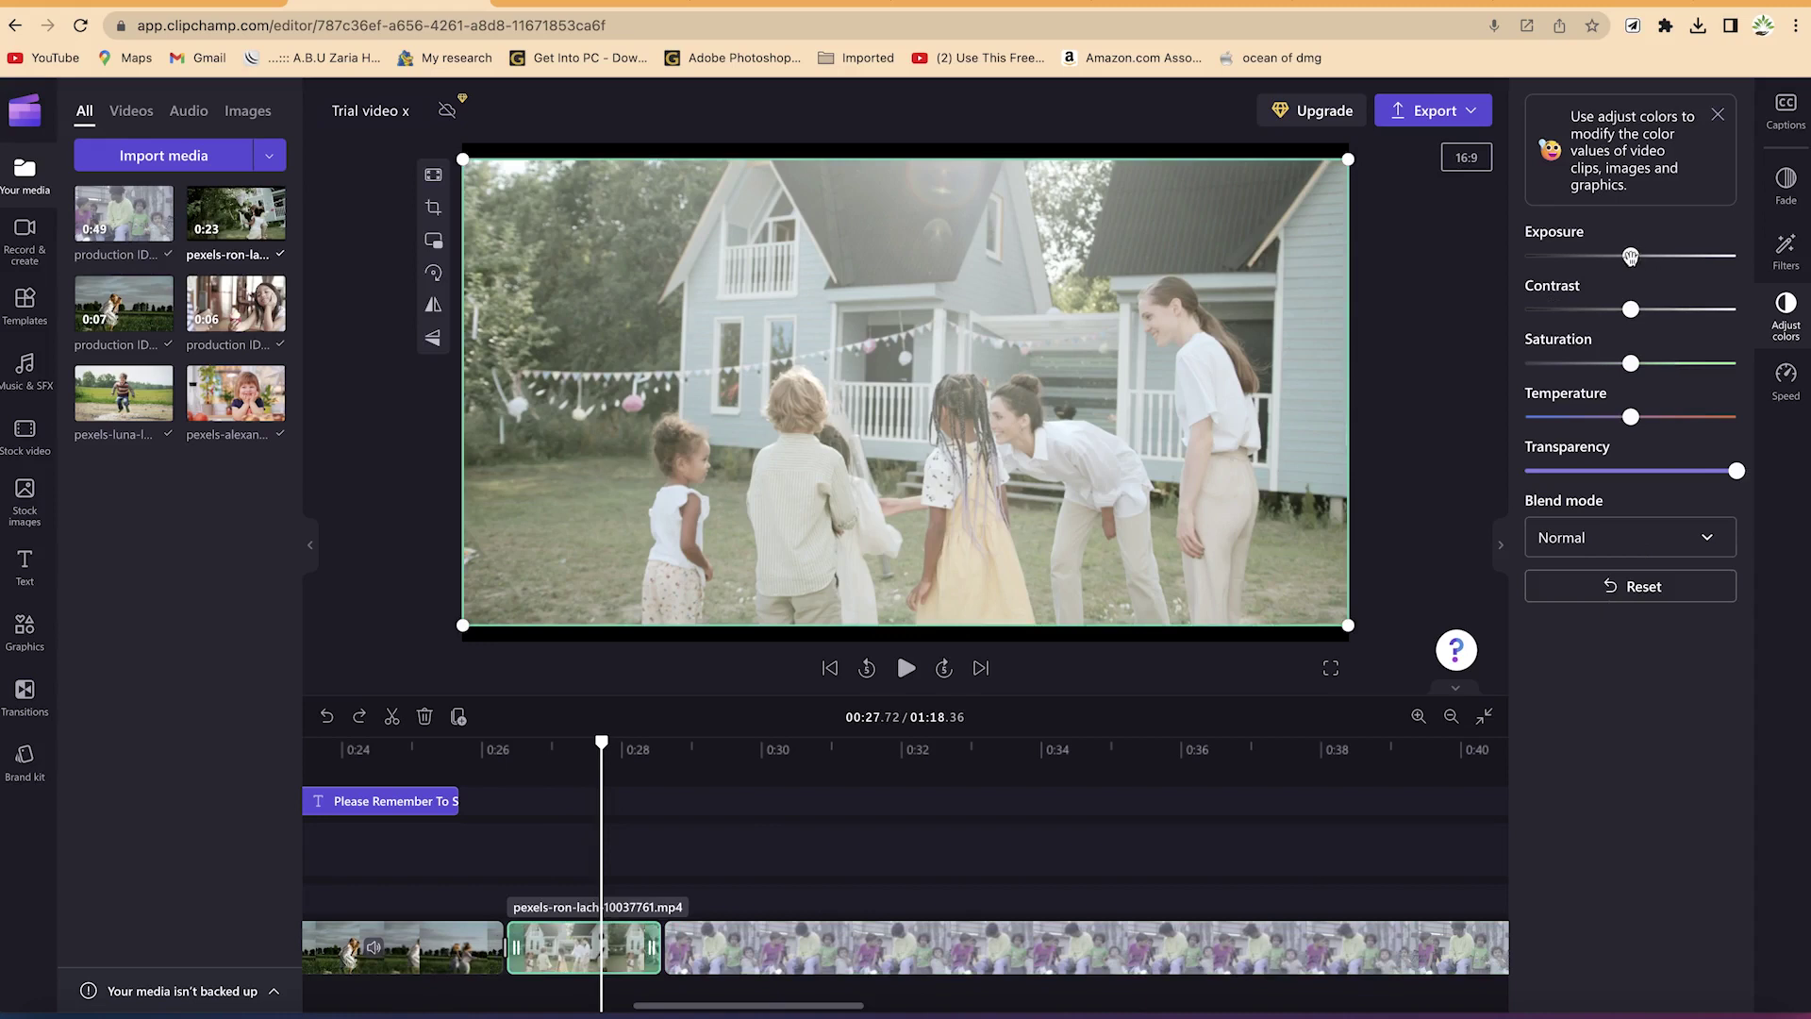
On the garden house clip, nudge exposure and raise saturation, temperature and contrast slightly
{"action": "left_click_drag", "start_coordinate": [1635, 265], "coordinate": [1599, 359]}
{"action": "left_click_drag", "start_coordinate": [1637, 376], "coordinate": [1661, 377]}
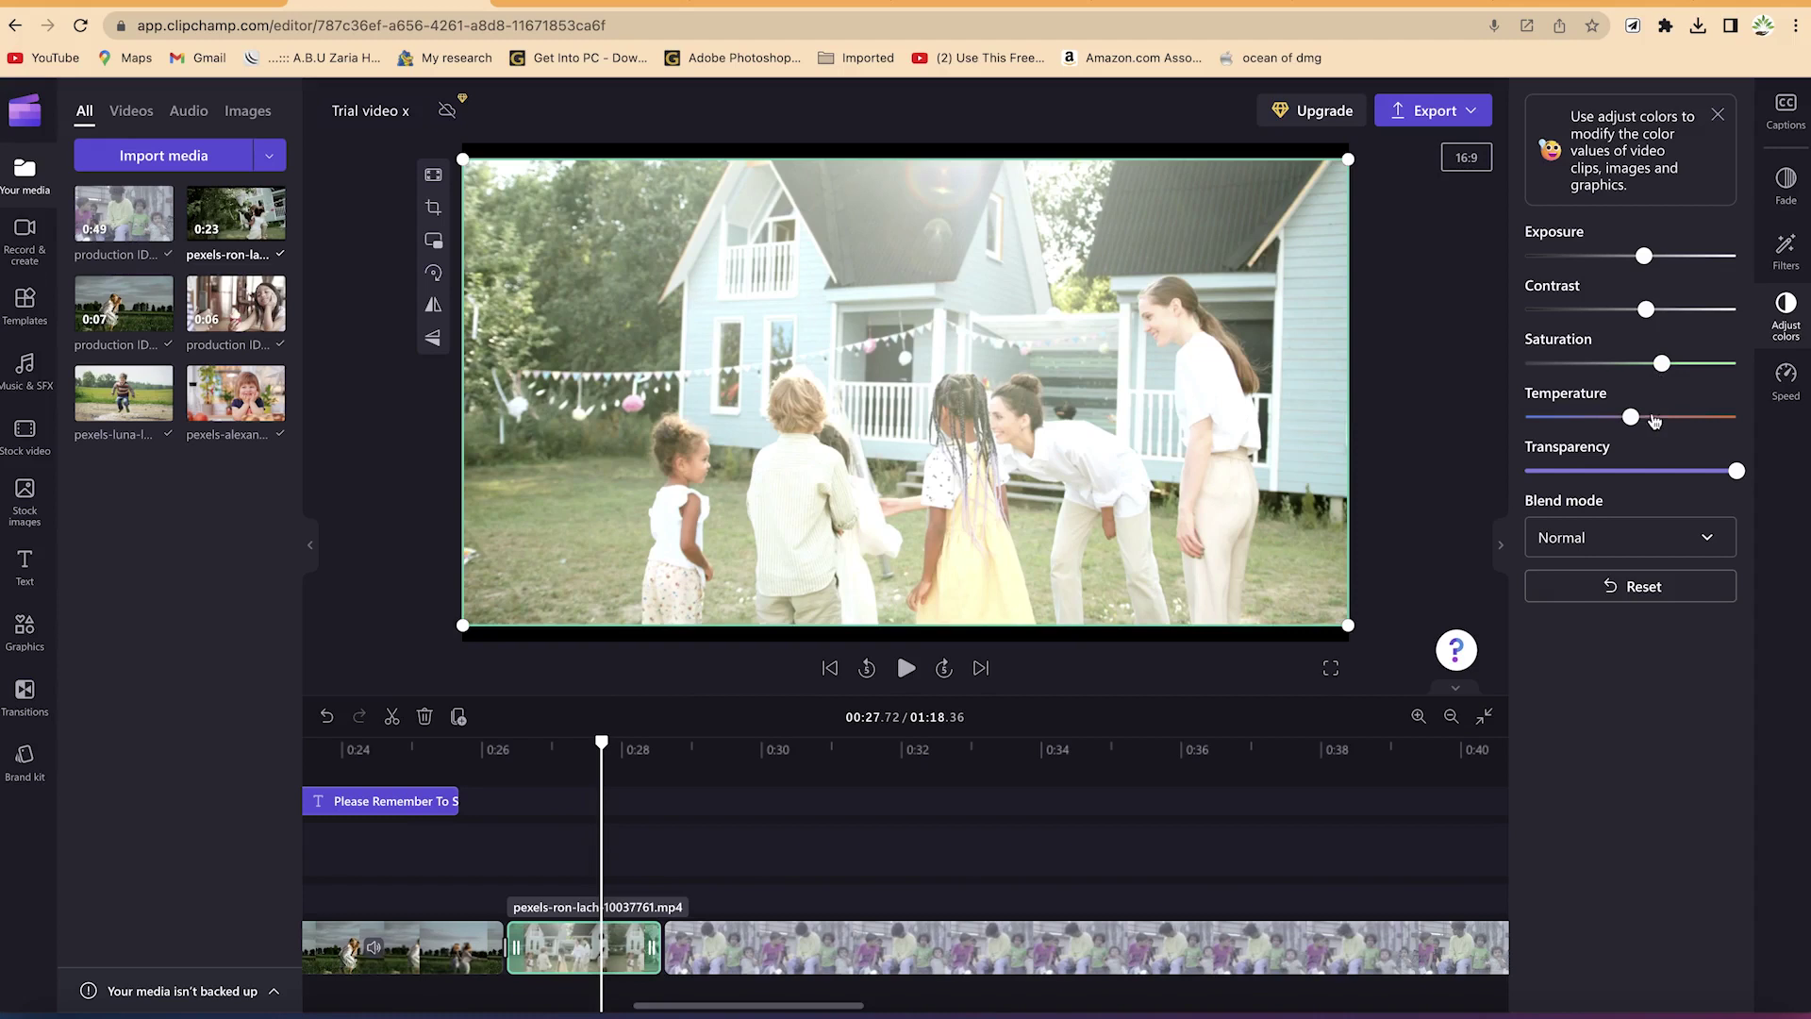
{"action": "left_click_drag", "start_coordinate": [1630, 417], "coordinate": [1646, 417]}
{"action": "left_click_drag", "start_coordinate": [1648, 310], "coordinate": [1634, 260]}
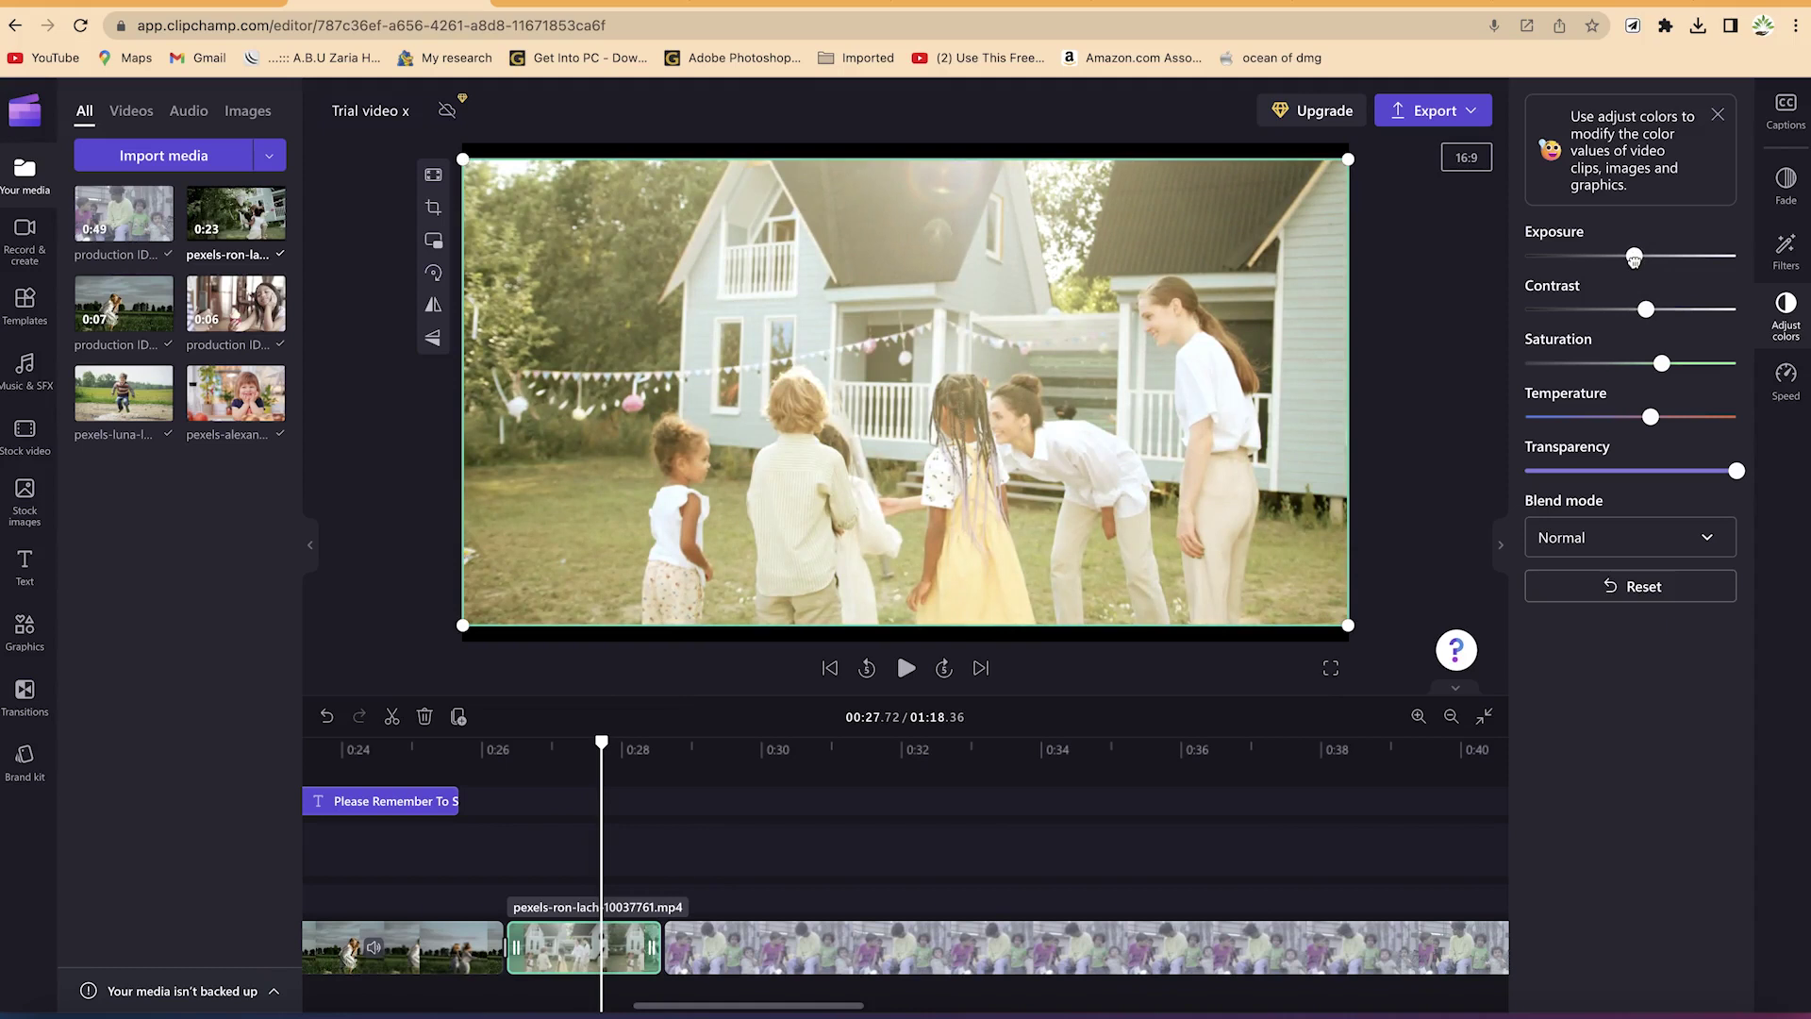
Set the garden house clip to Lighten blend mode, ease saturation down and fine-tune contrast
{"action": "left_click", "coordinate": [1630, 539]}
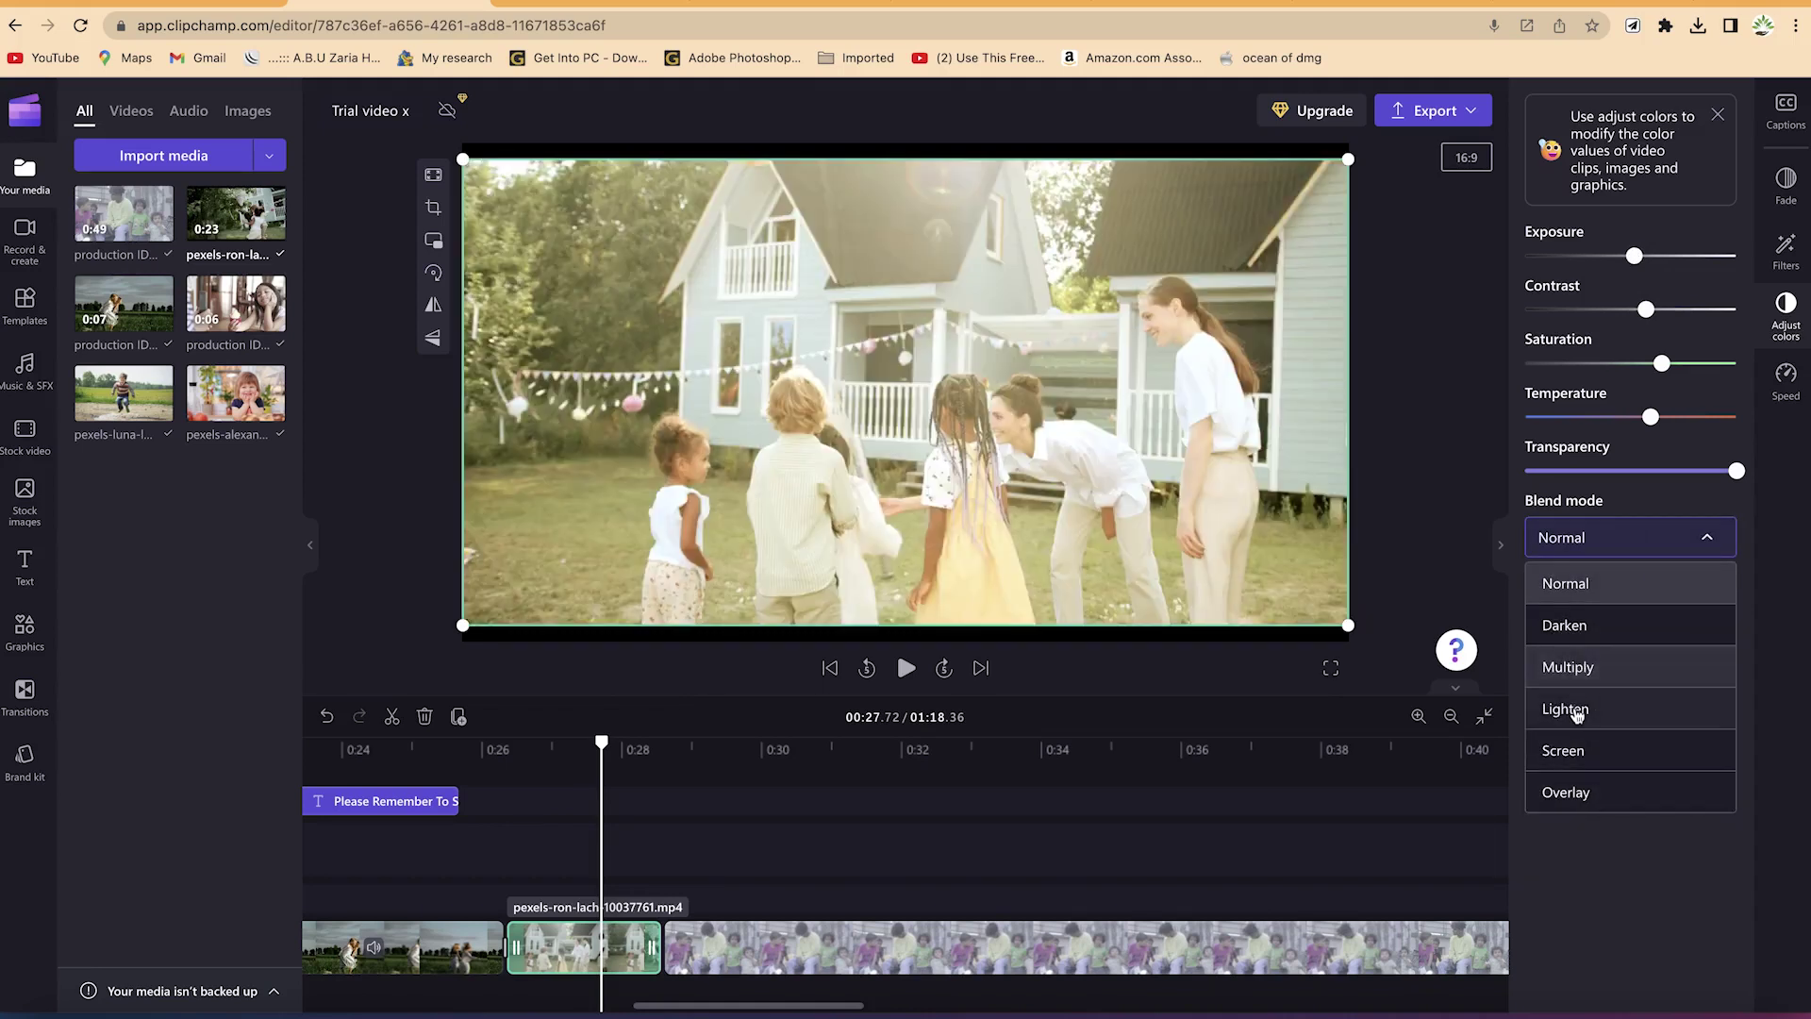
{"action": "left_click", "coordinate": [1573, 710]}
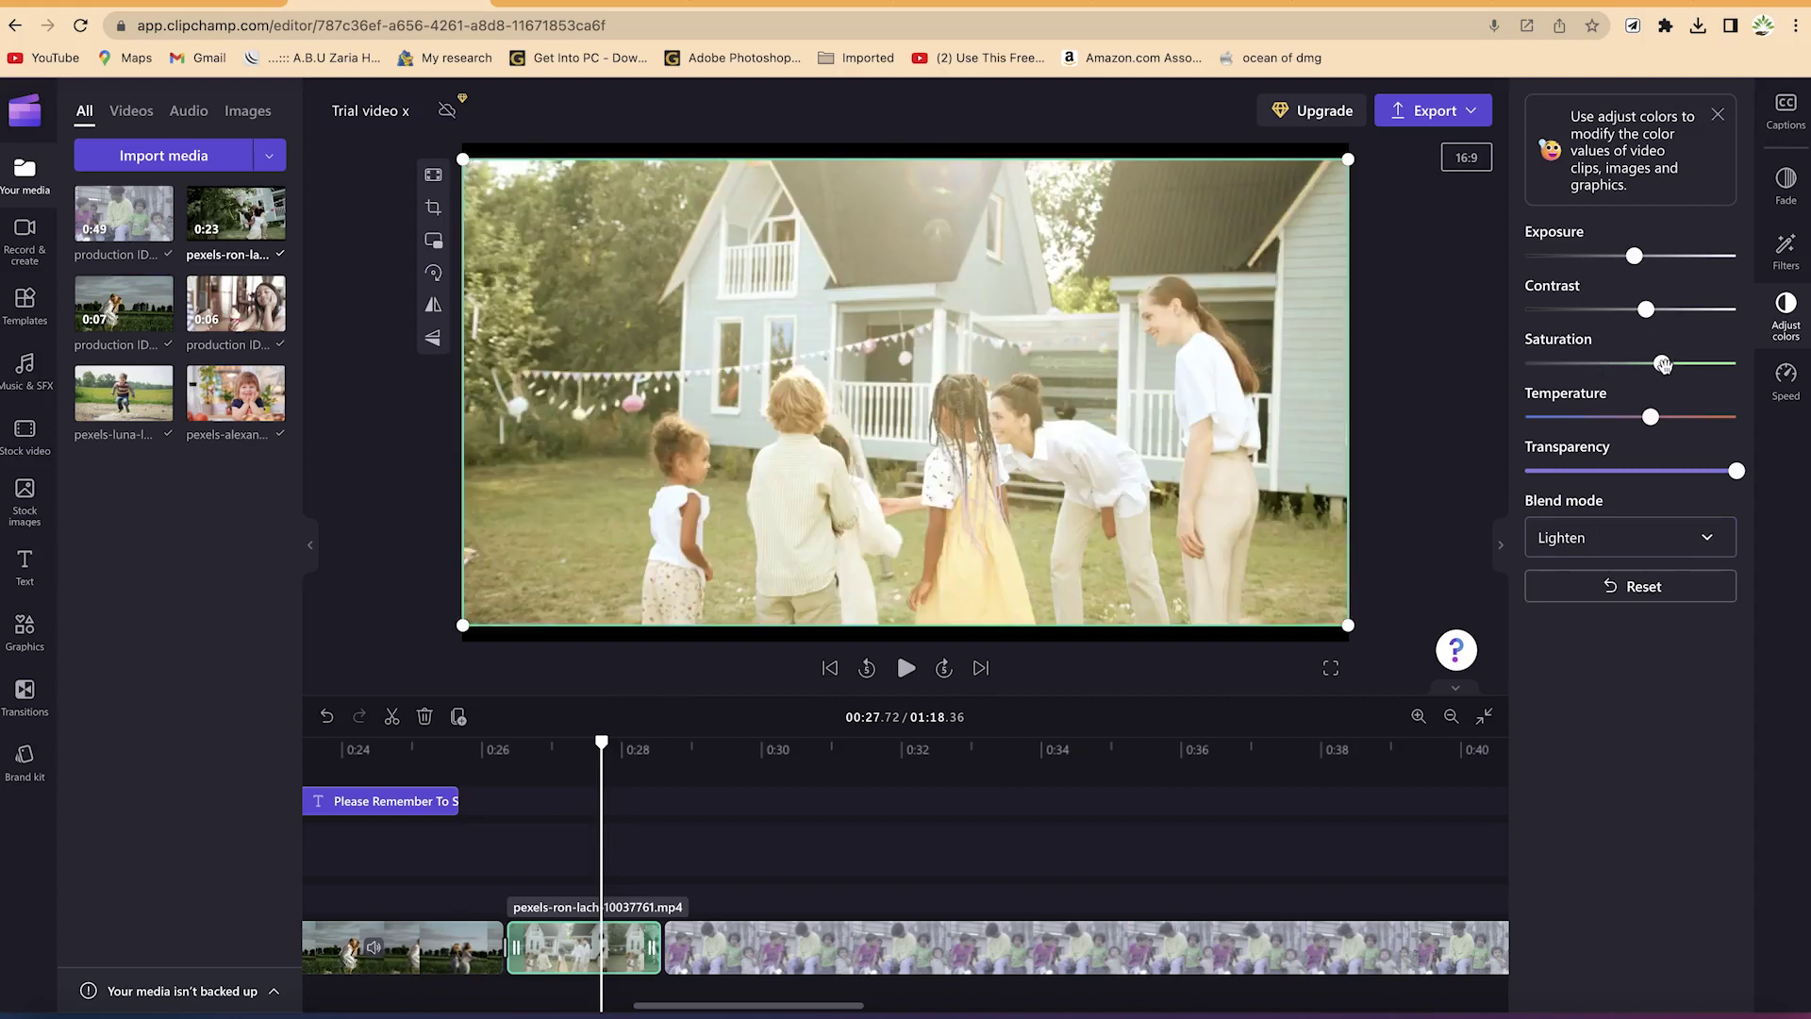
{"action": "left_click_drag", "start_coordinate": [1664, 366], "coordinate": [1646, 417]}
{"action": "left_click_drag", "start_coordinate": [1645, 310], "coordinate": [1673, 309]}
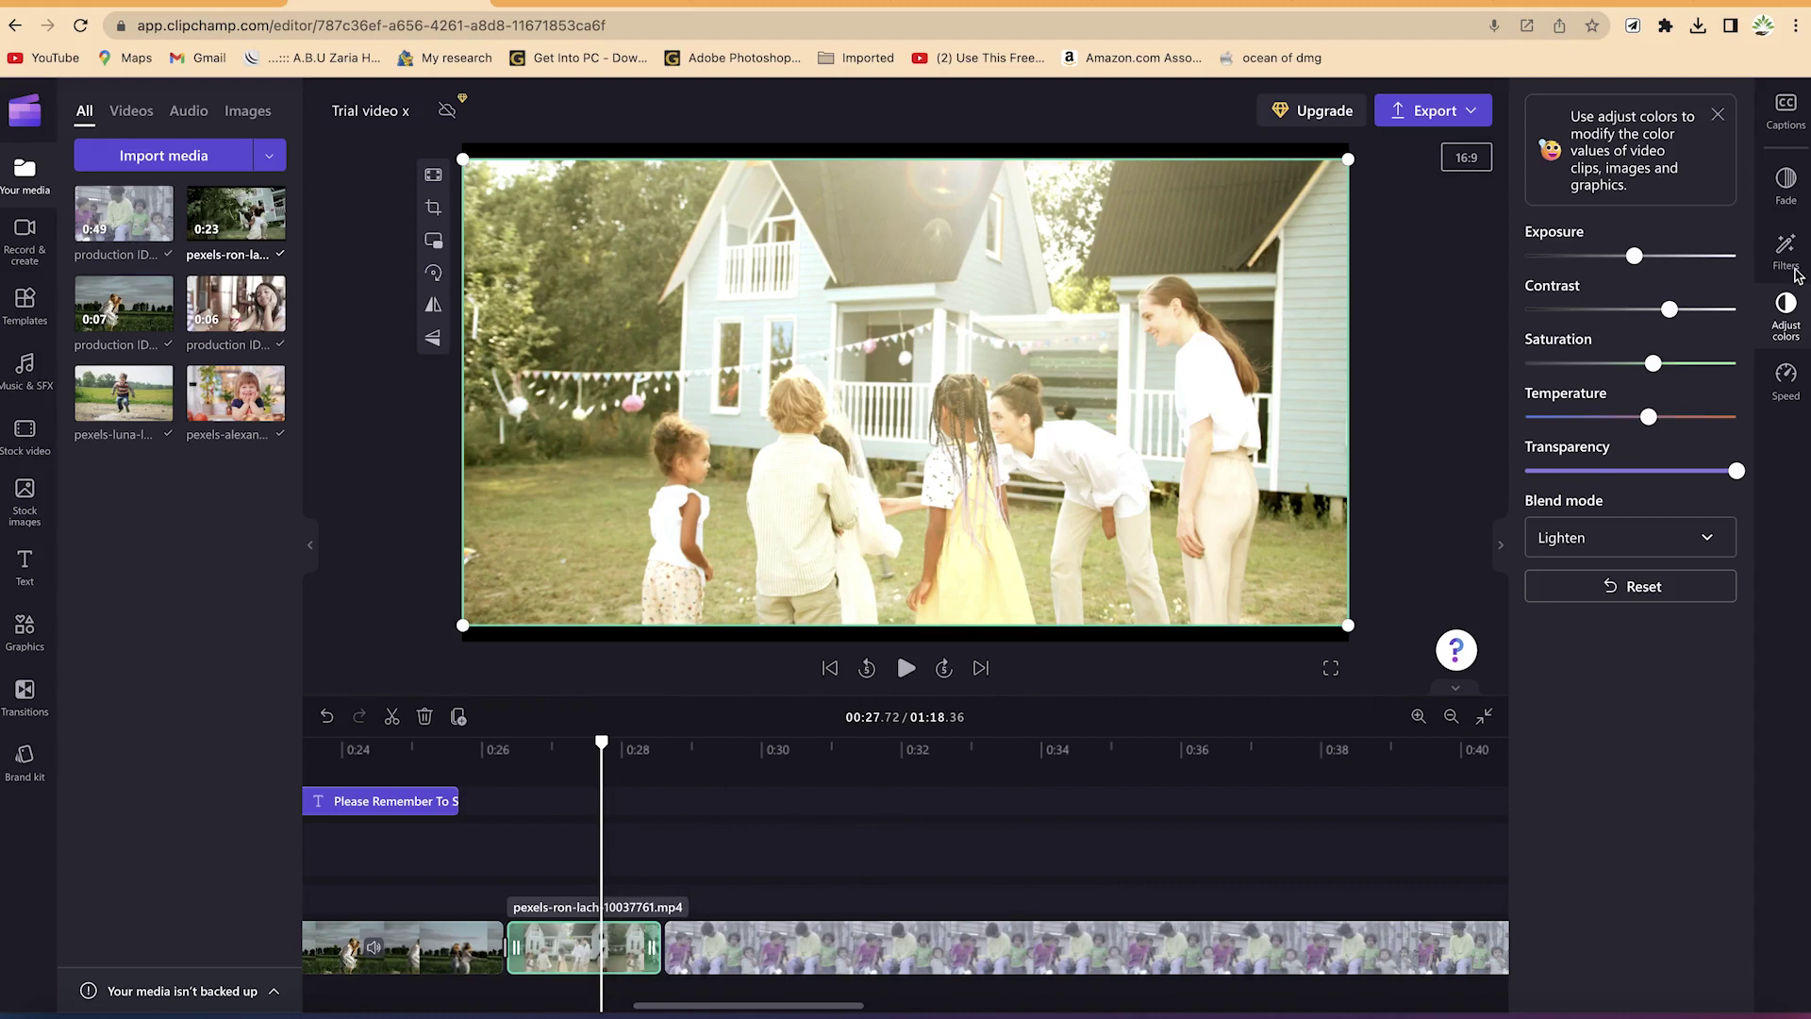
{"action": "left_click", "coordinate": [1789, 256]}
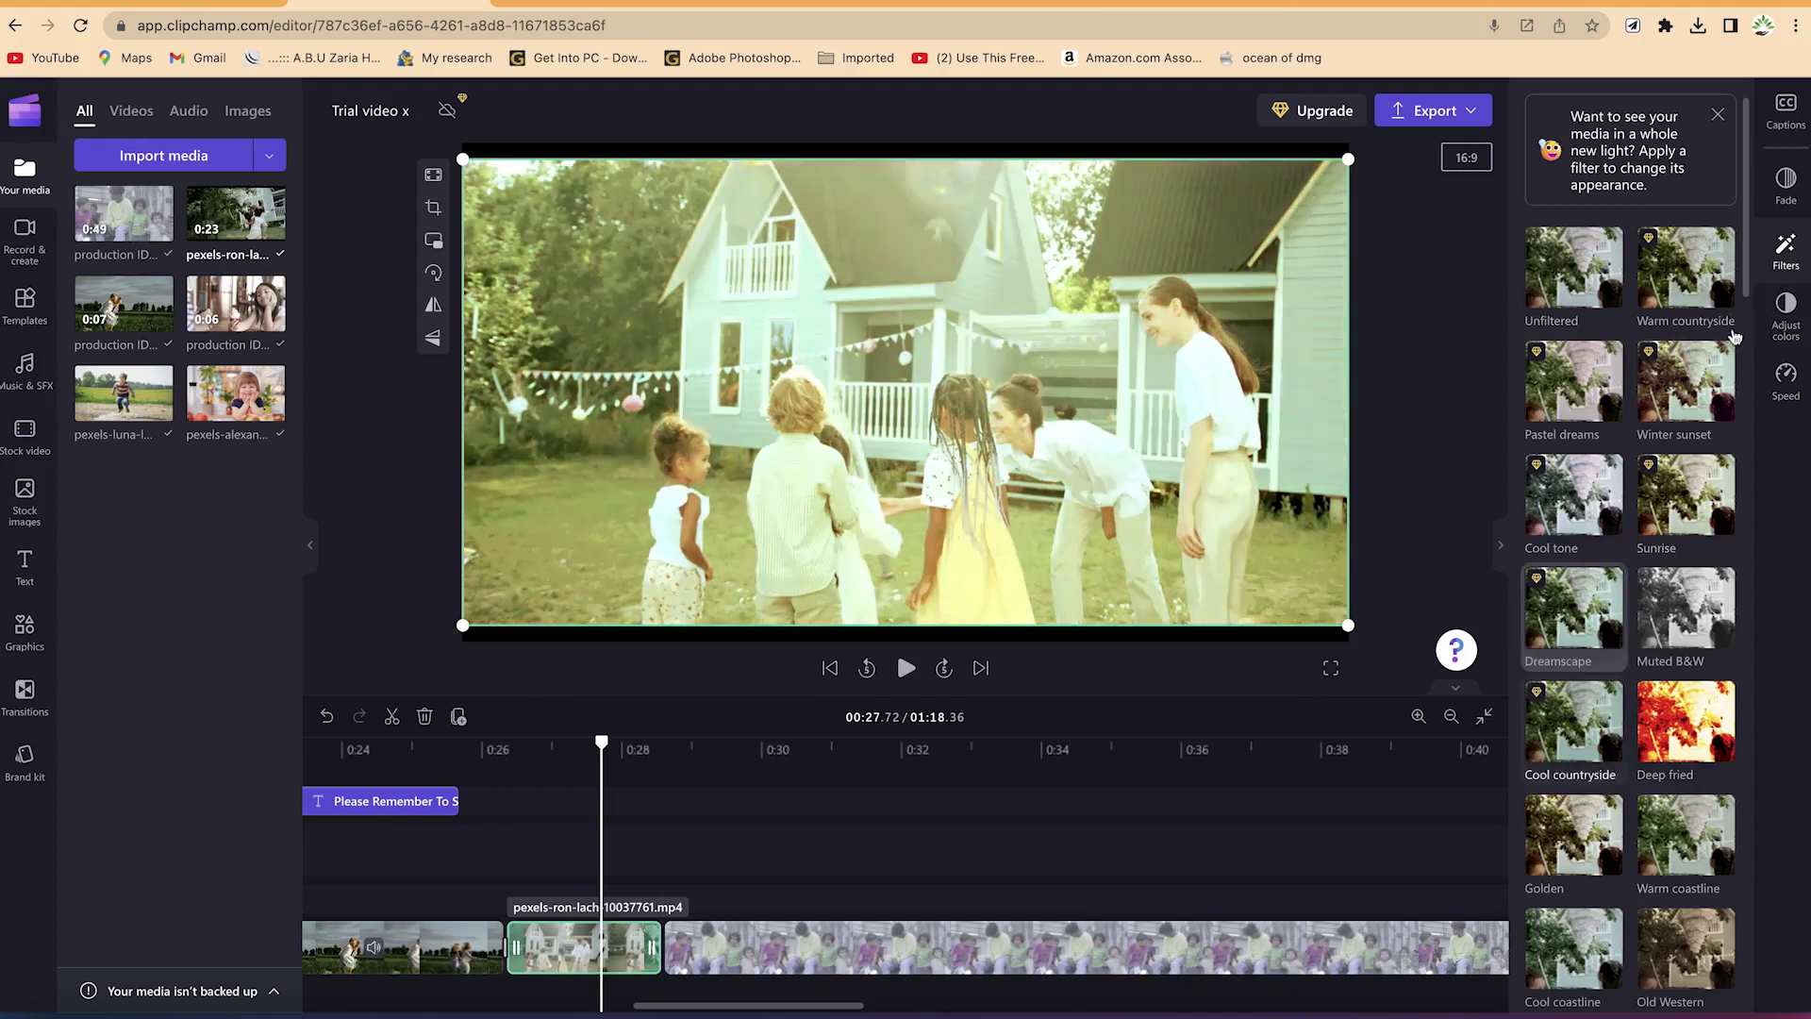
Preview Muted B&W, Dreamscape and Cool countryside, then apply Golden at zero intensity
{"action": "left_click", "coordinate": [1685, 608]}
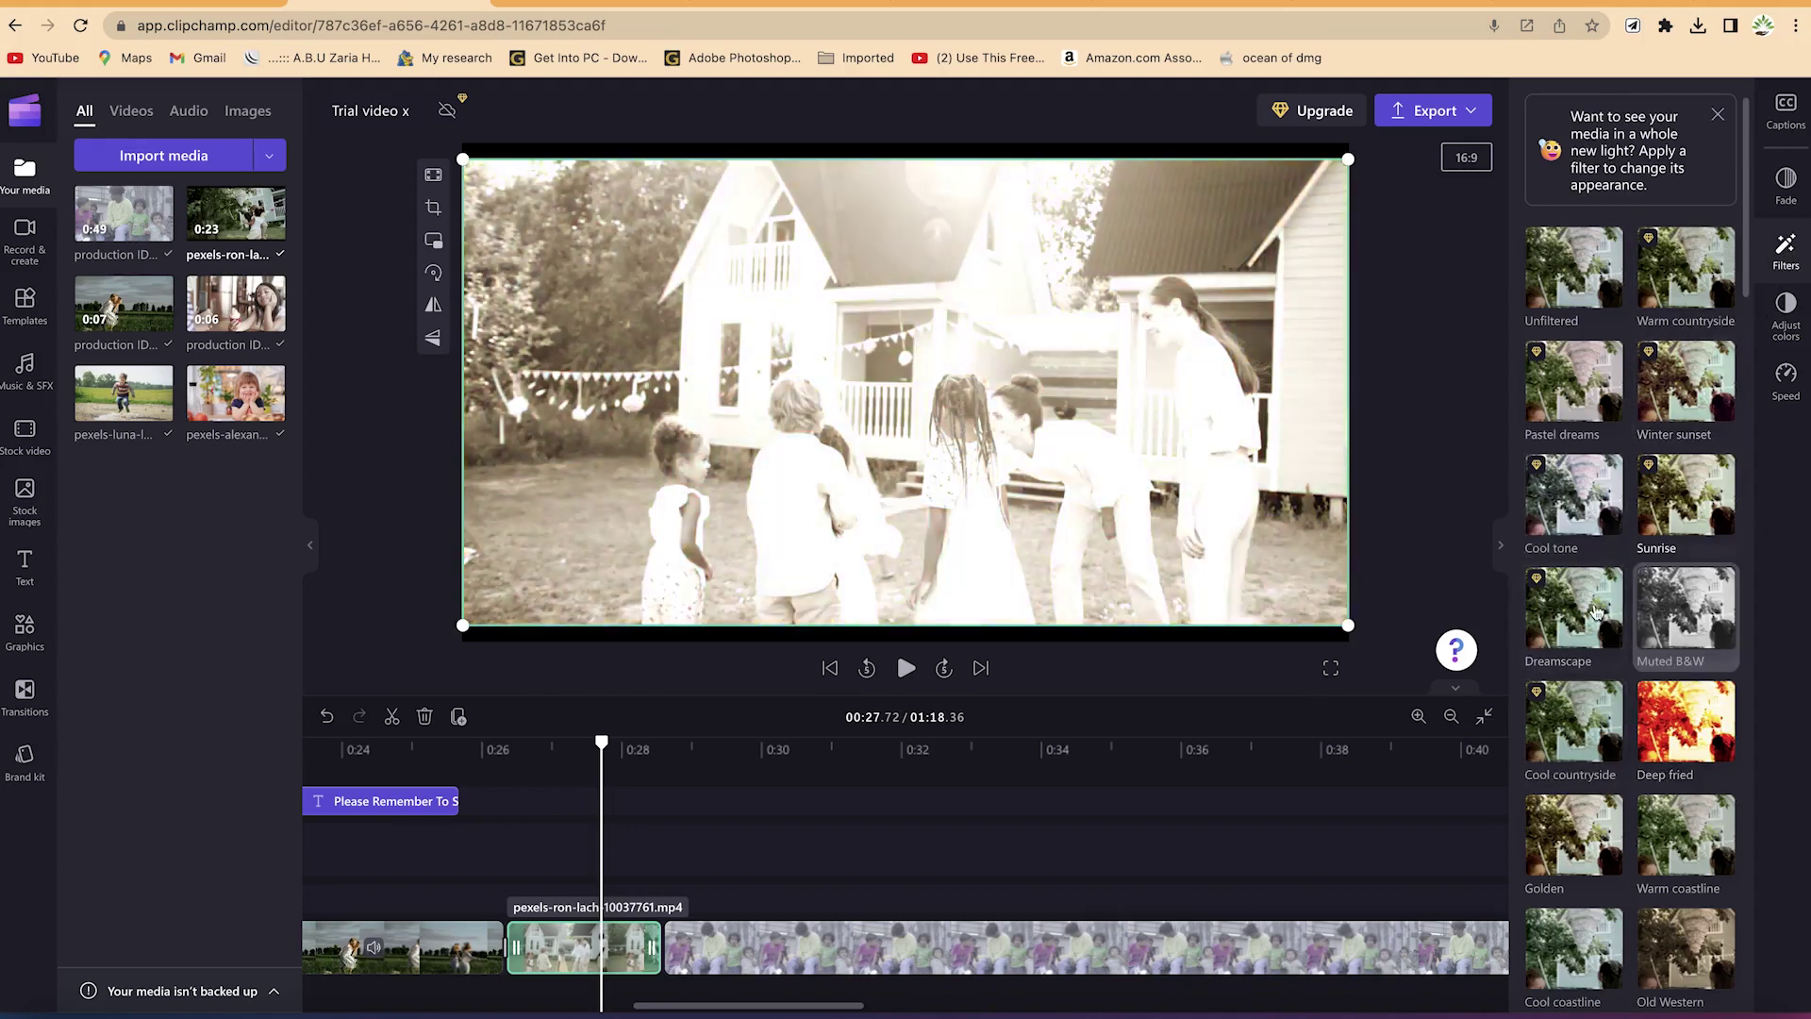
{"action": "left_click", "coordinate": [1593, 613]}
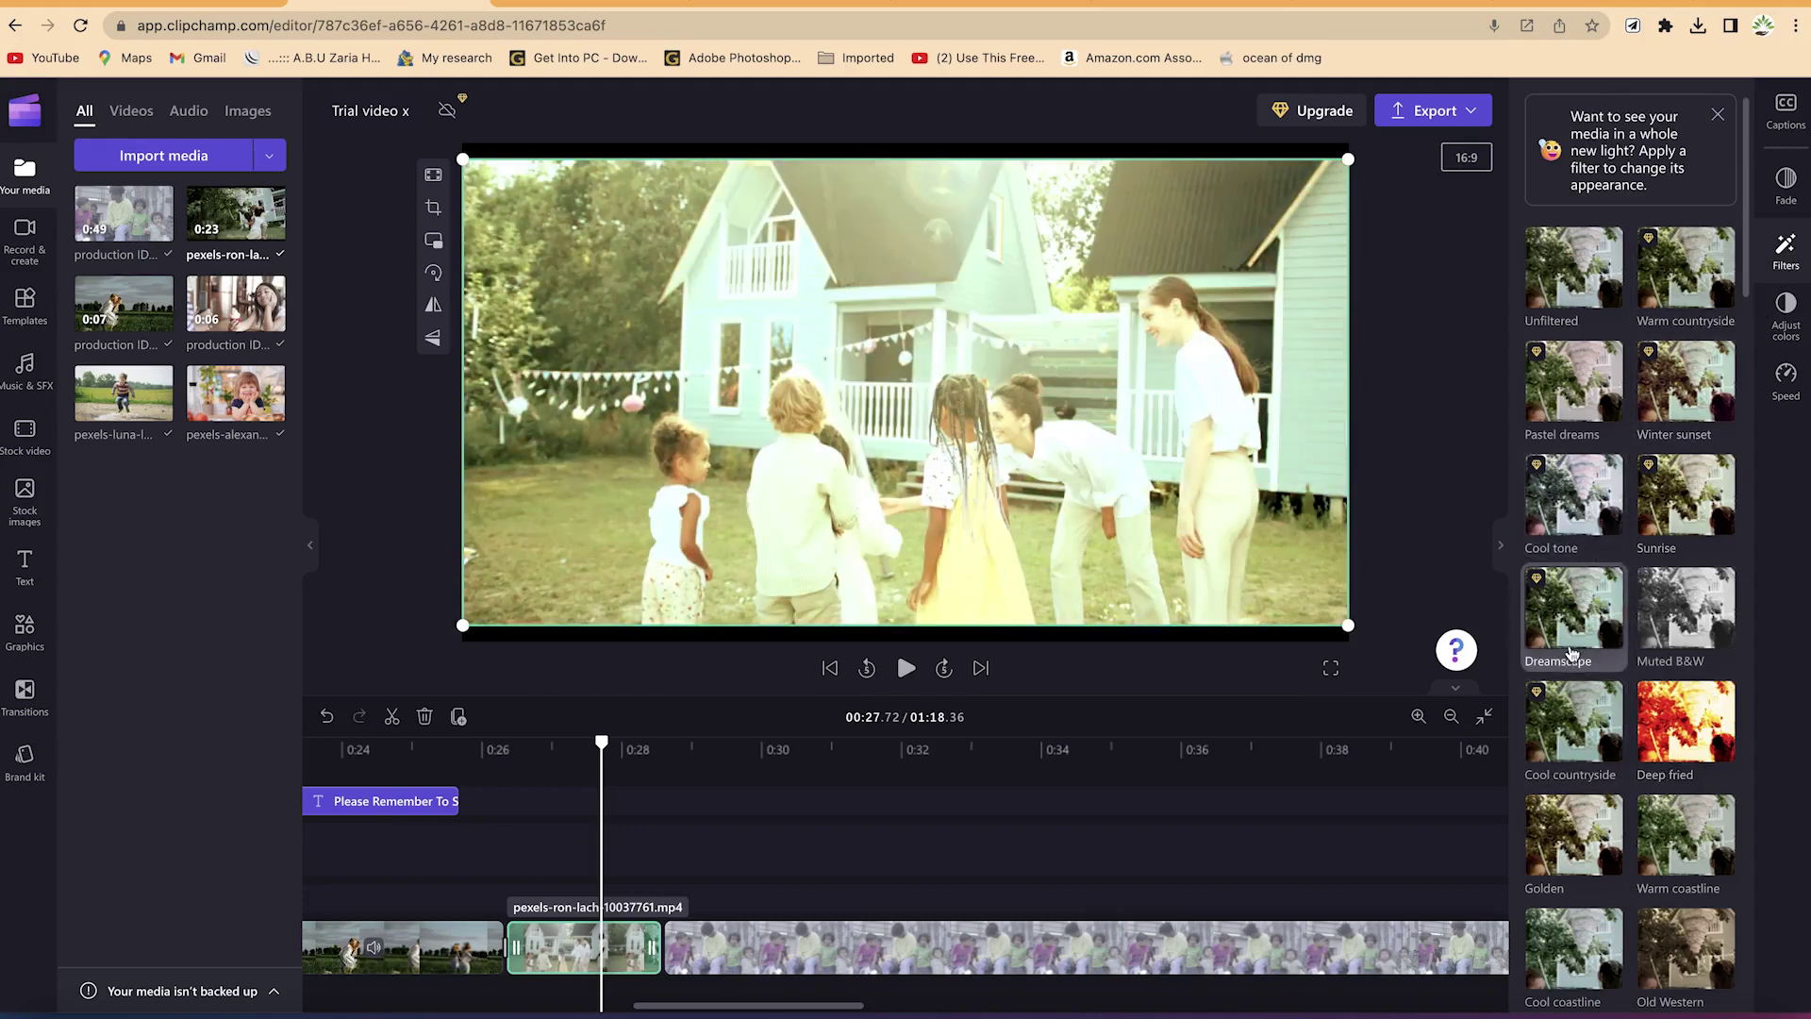
{"action": "scroll", "coordinate": [1570, 660], "scroll_direction": "down", "scroll_amount": 1}
{"action": "left_click", "coordinate": [1572, 735]}
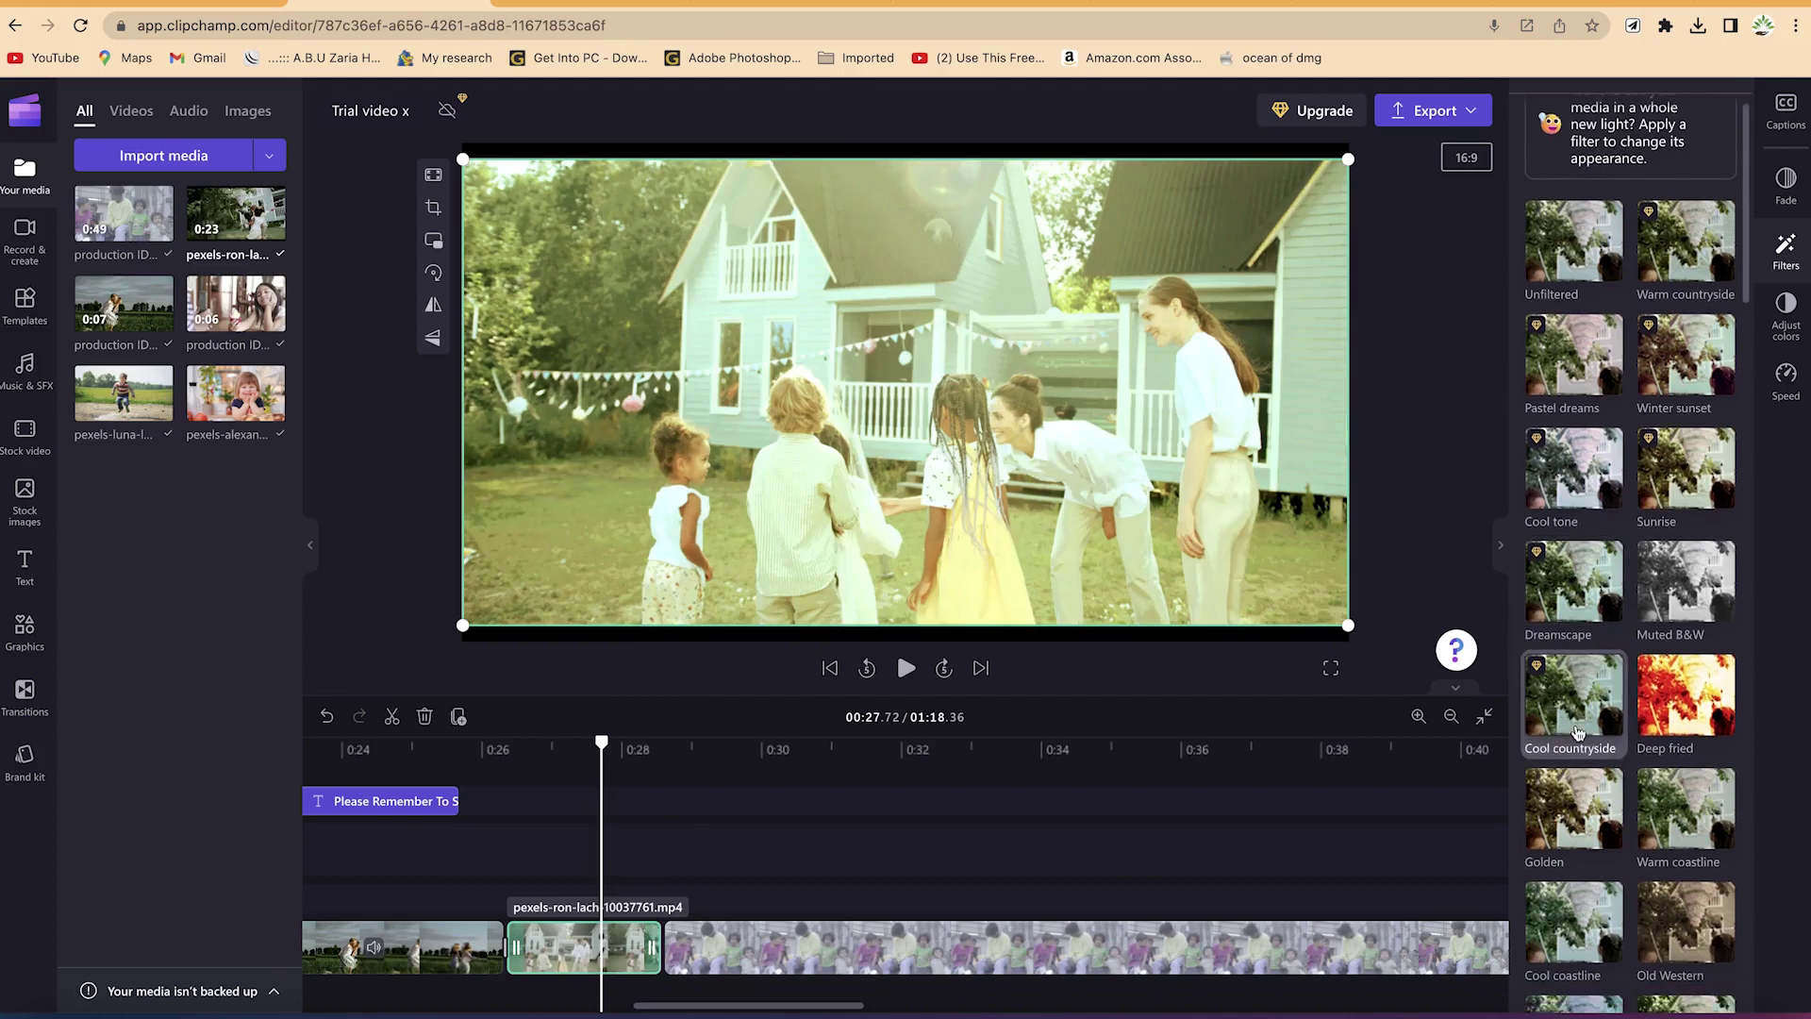
{"action": "left_click", "coordinate": [1569, 801]}
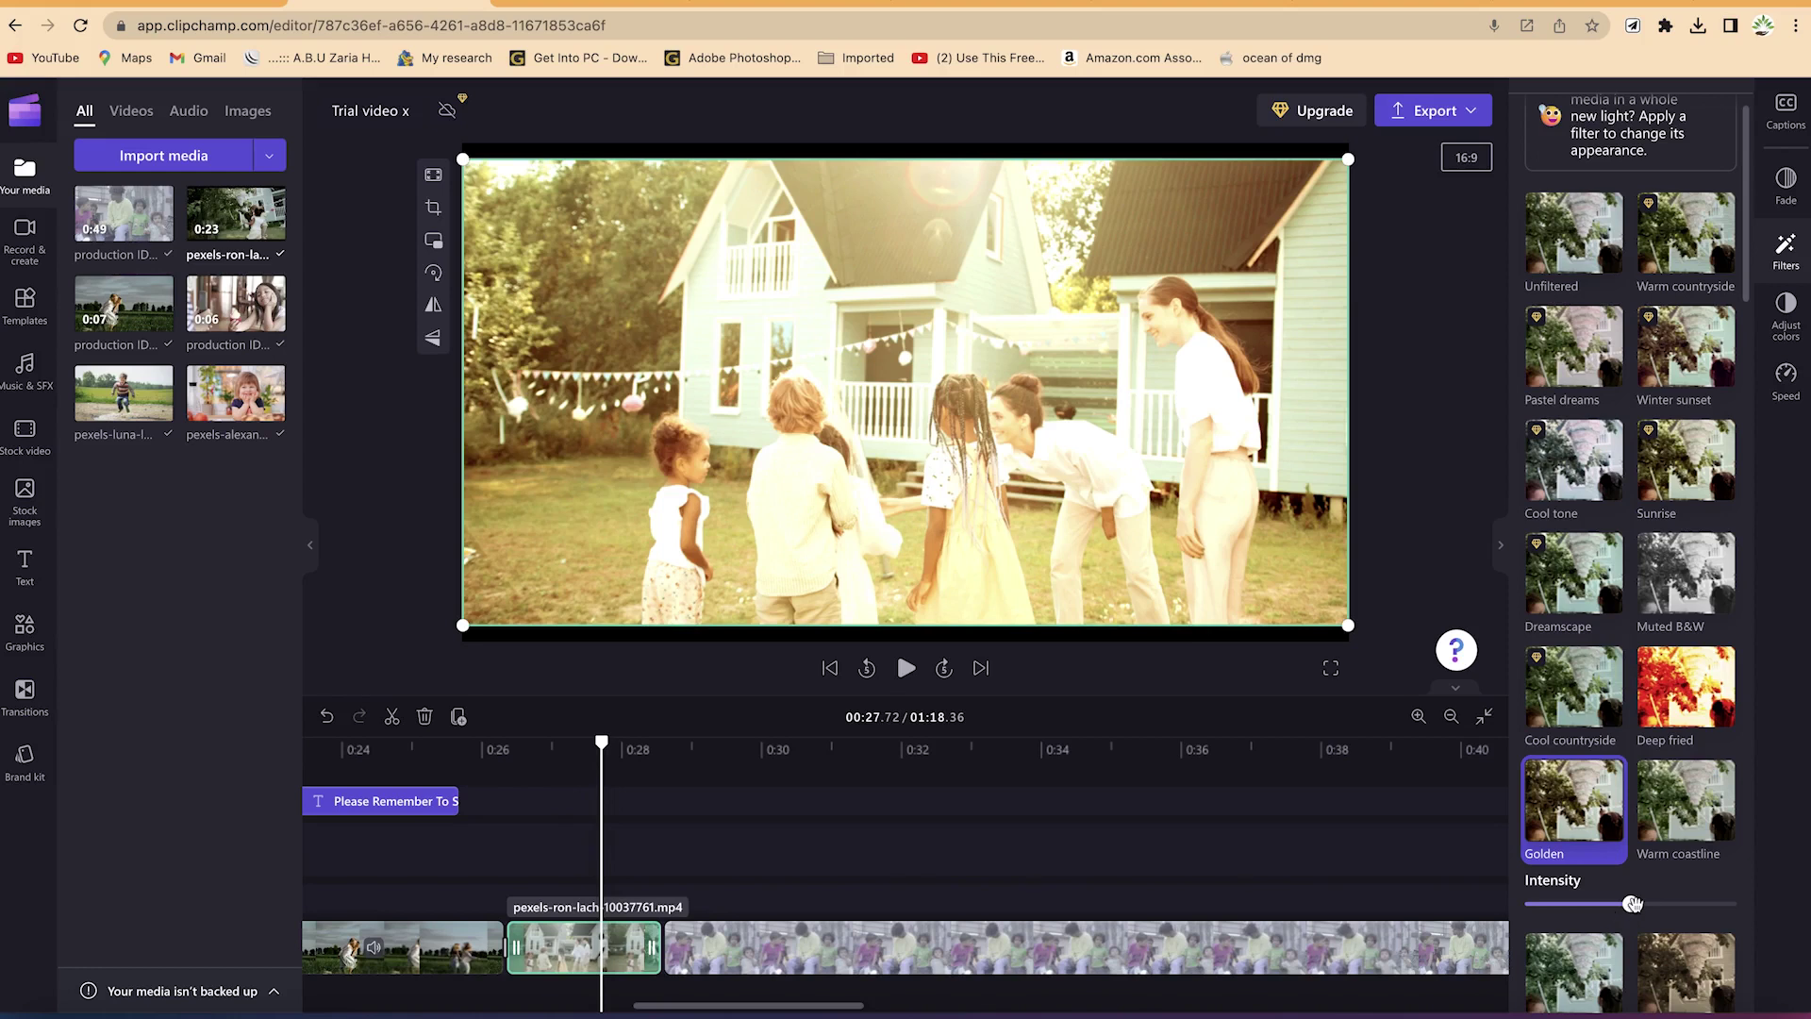
{"action": "left_click_drag", "start_coordinate": [1622, 904], "coordinate": [1524, 901]}
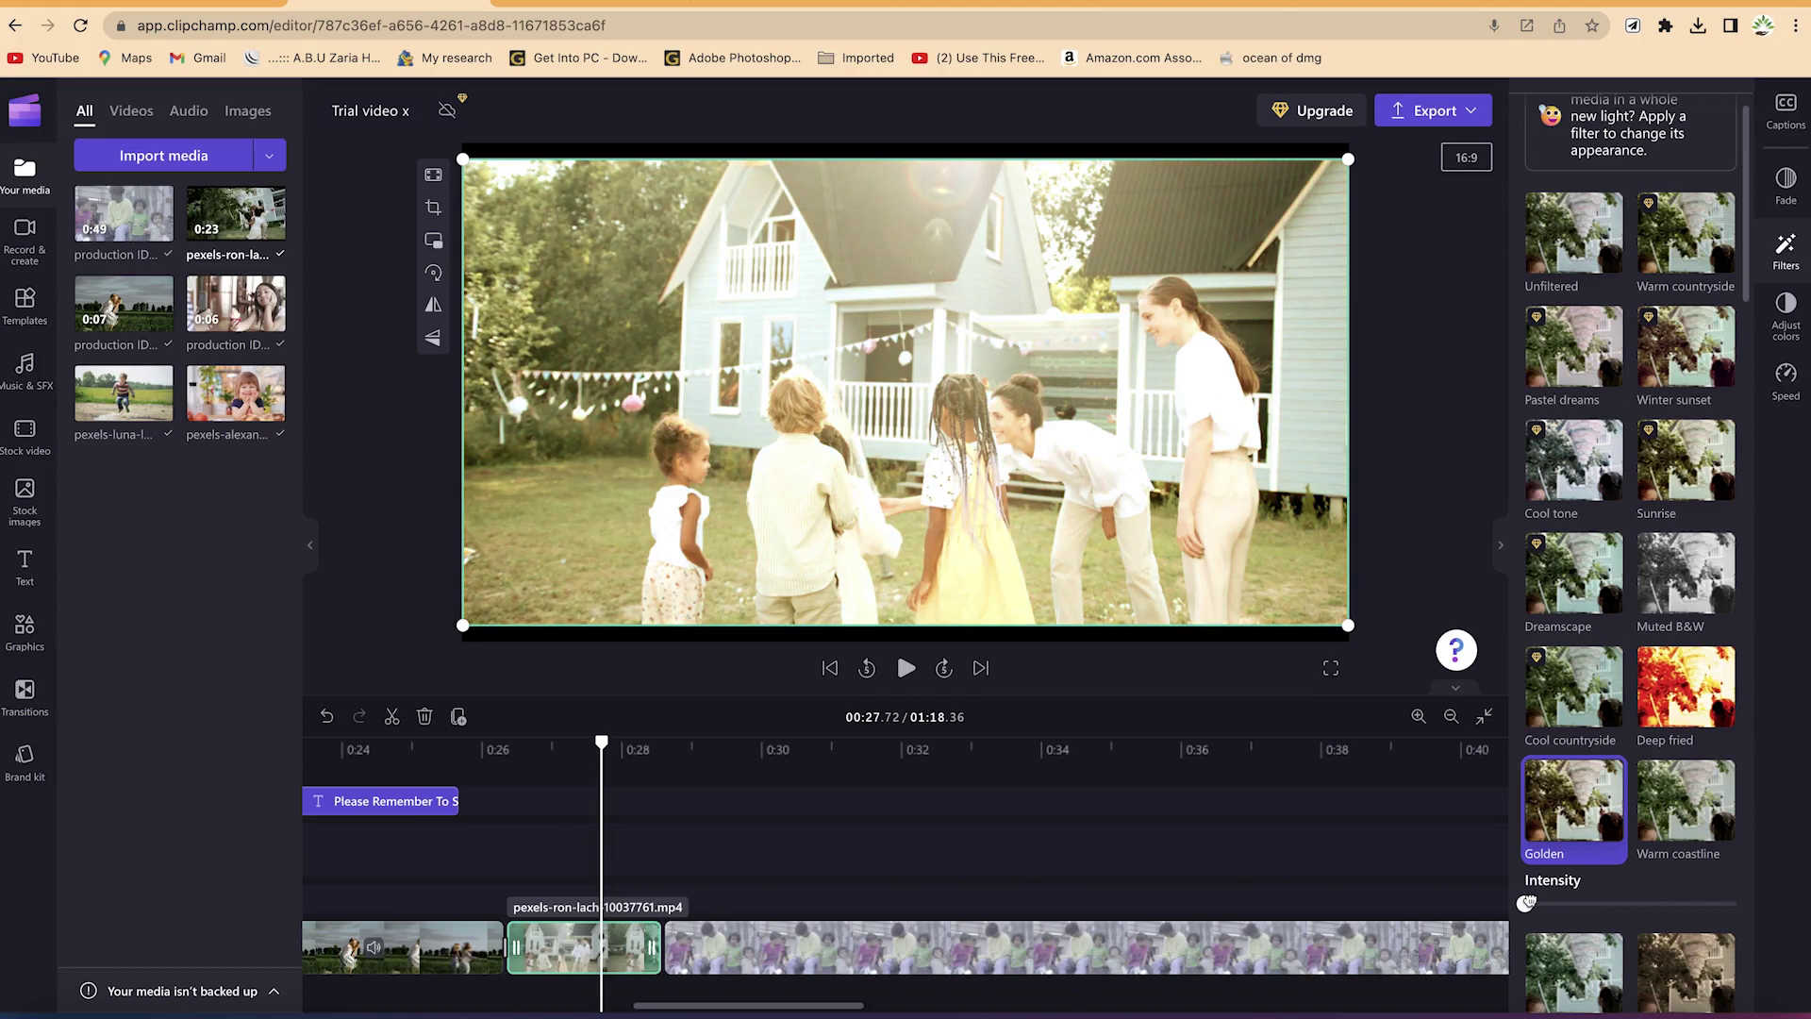
{"action": "left_click_drag", "start_coordinate": [1530, 902], "coordinate": [1530, 902]}
{"action": "scroll", "coordinate": [1603, 849], "scroll_direction": "down", "scroll_amount": 5}
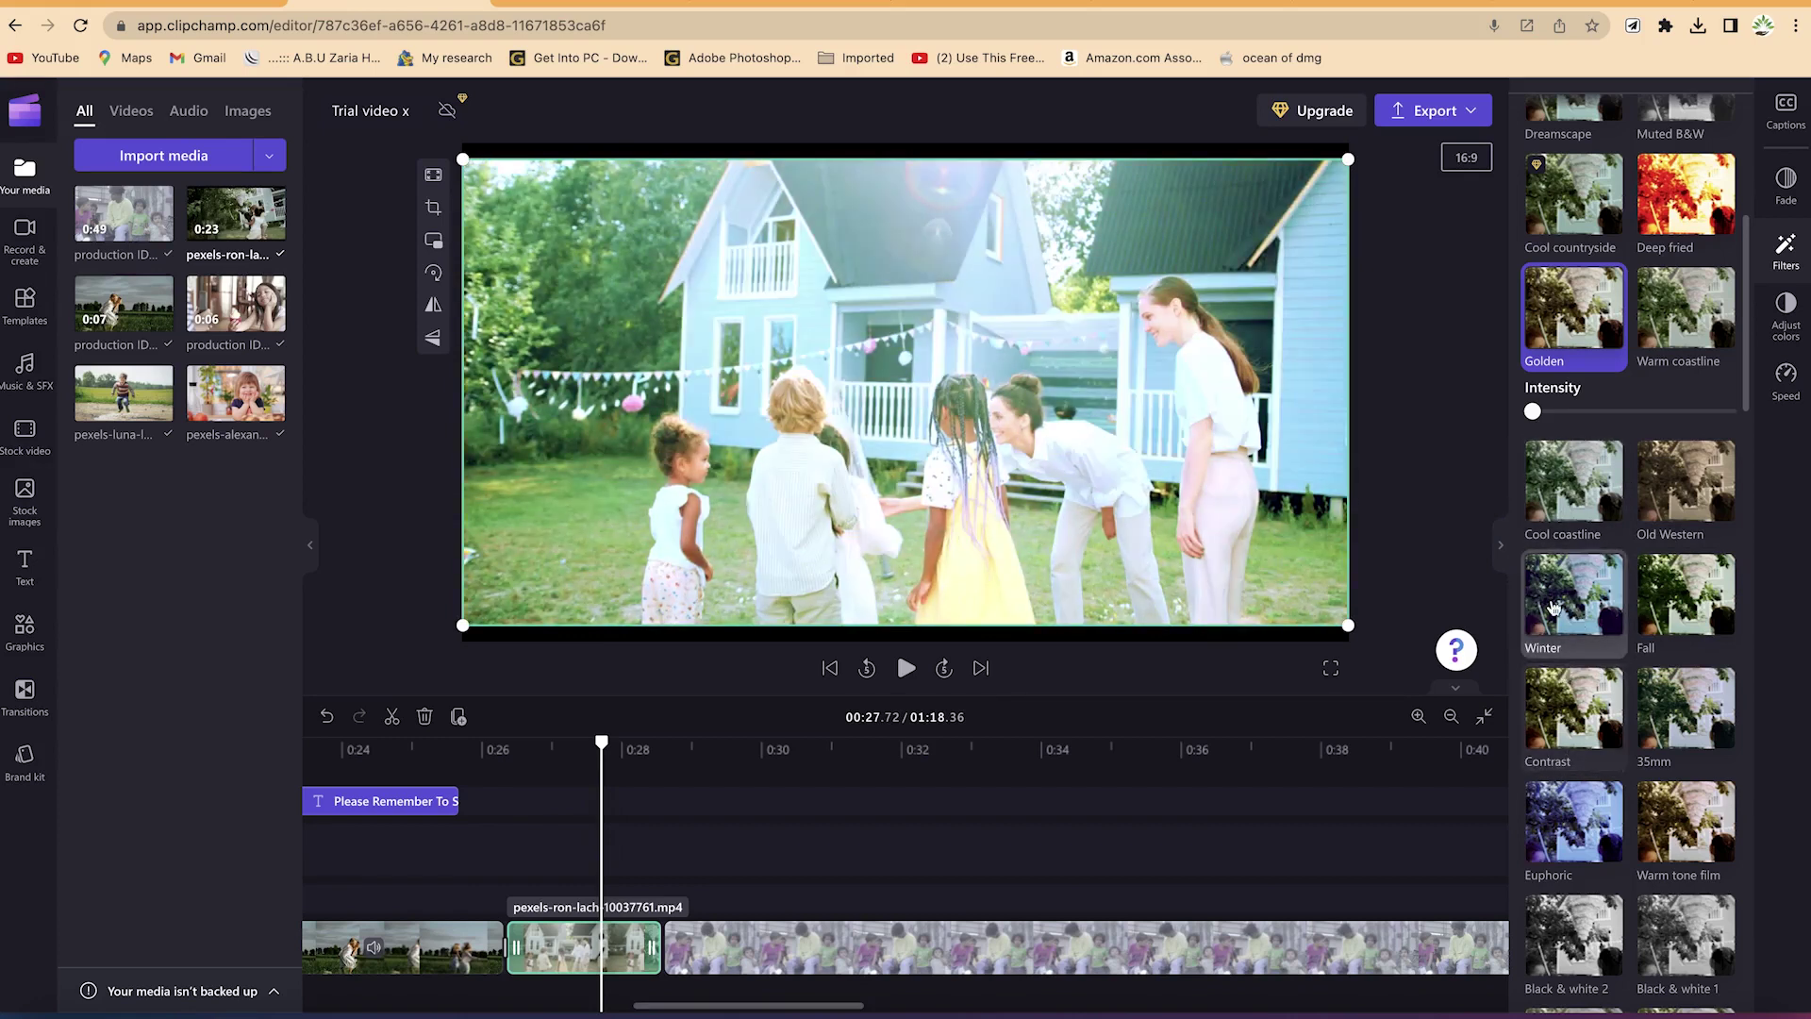
Switch the clip to the Winter filter with intensity lowered to about 40%
{"action": "left_click", "coordinate": [1553, 606]}
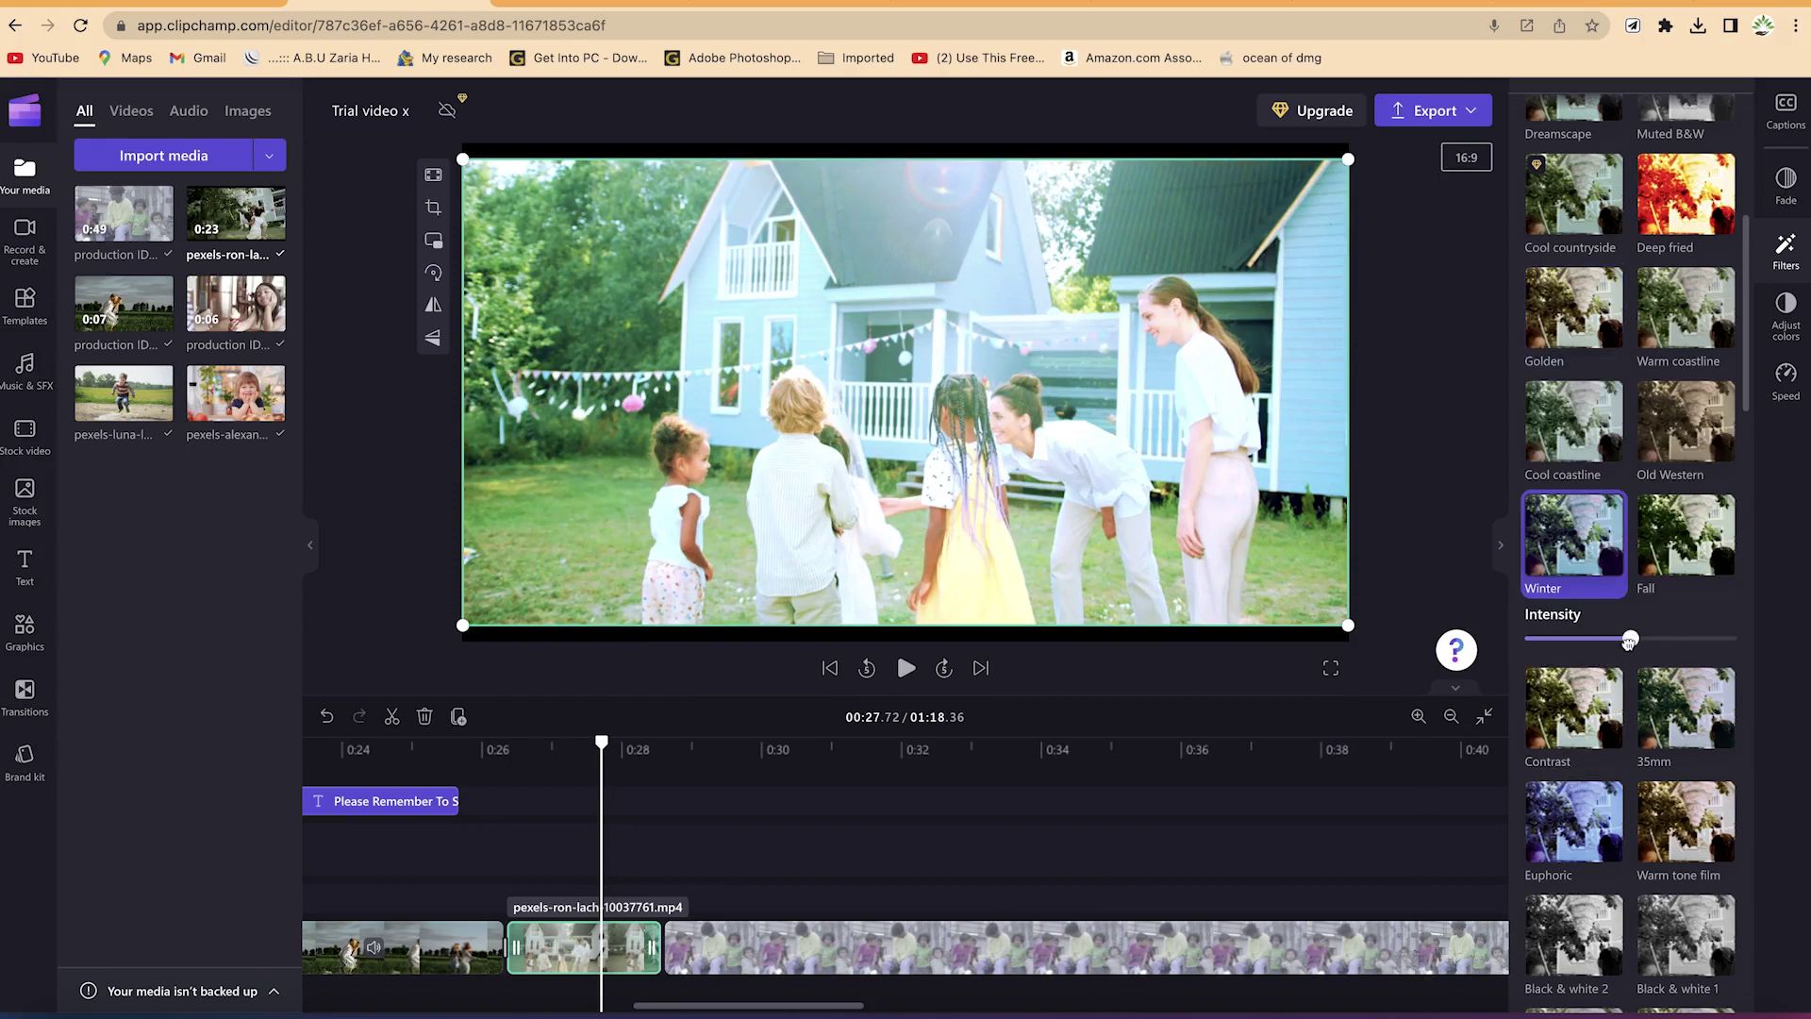
{"action": "left_click_drag", "start_coordinate": [1628, 640], "coordinate": [1602, 639]}
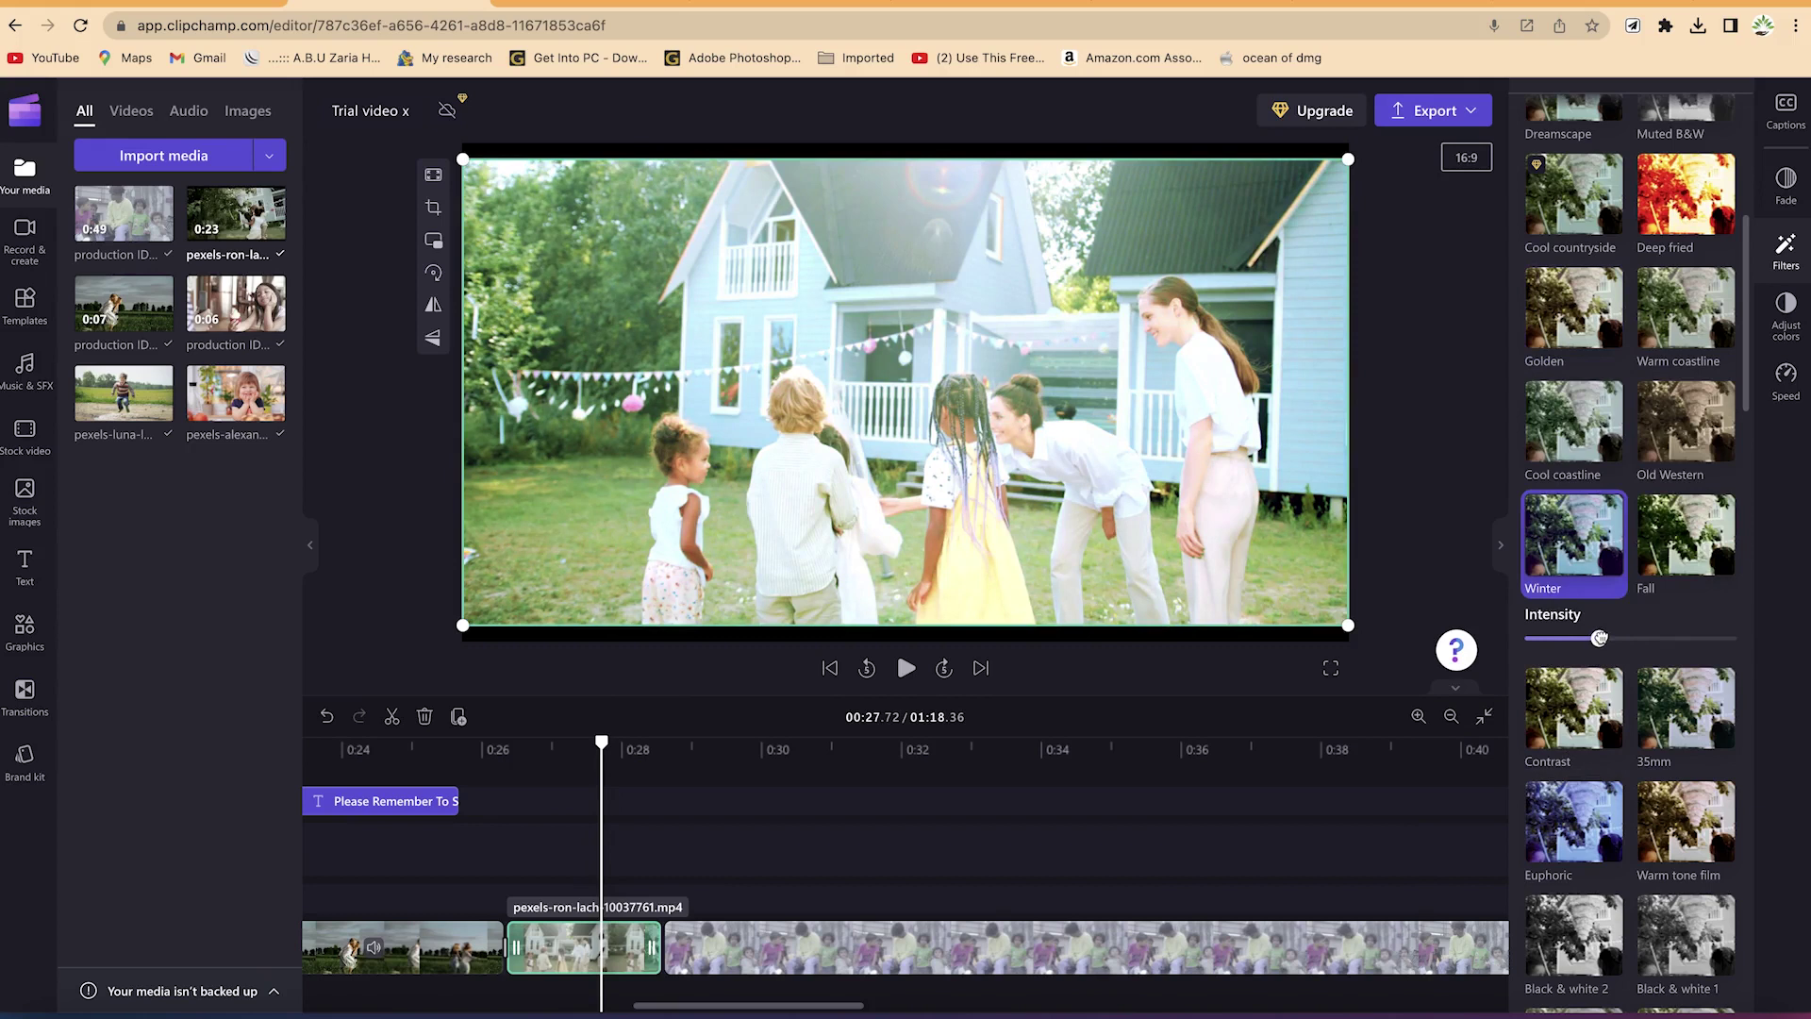